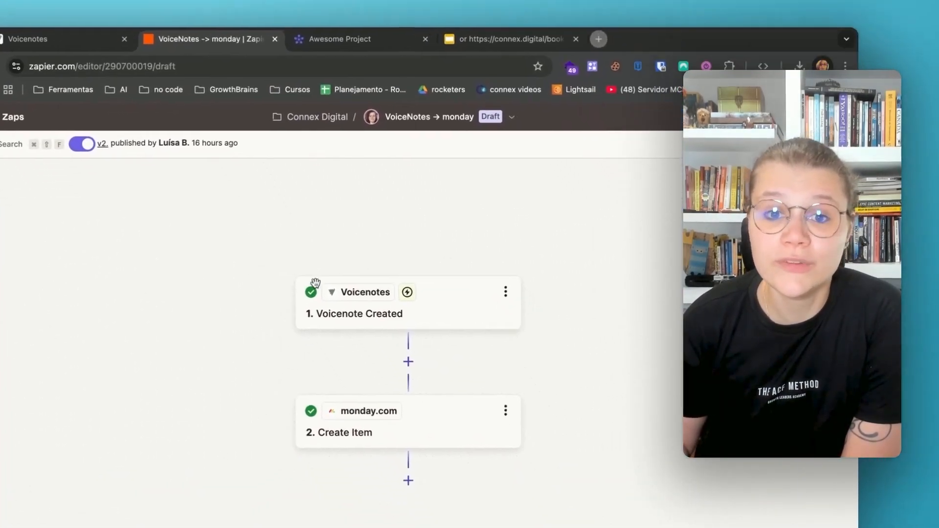
Create a new Zap in the Connex Digital folder
click(58, 44)
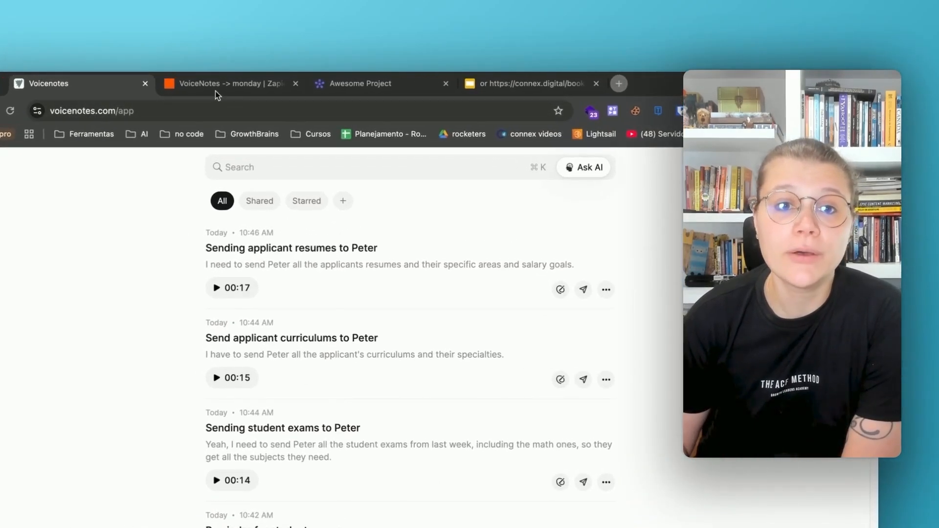
click(213, 83)
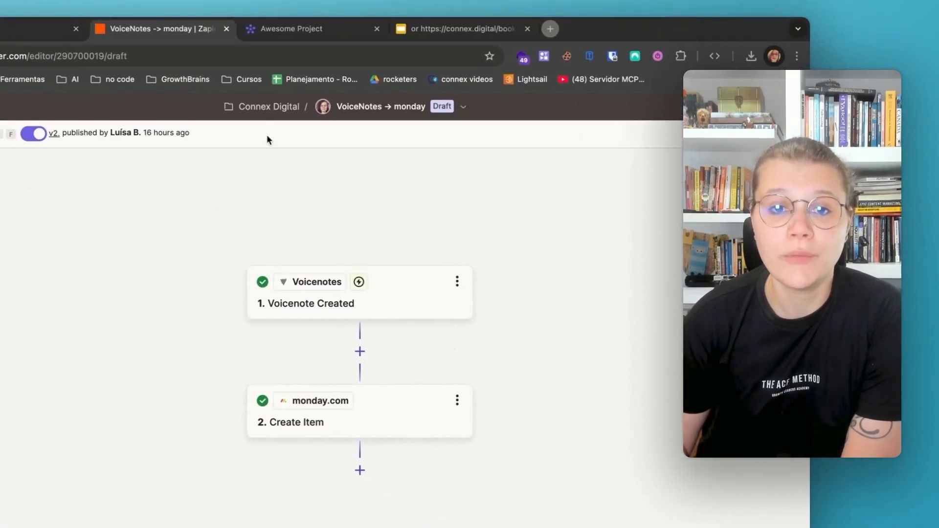
click(269, 106)
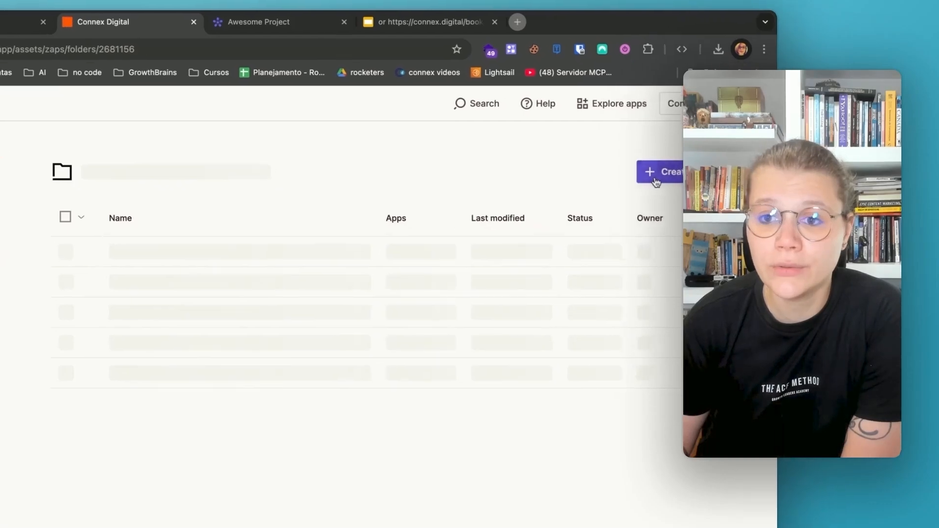
click(664, 181)
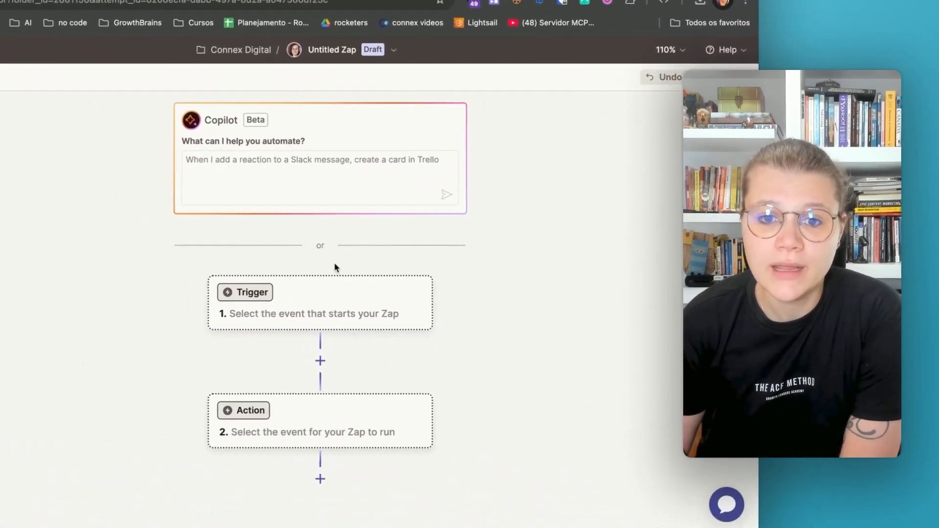
Set the Zap's trigger to the Voicenotes app with the Voicenote Created event
scroll(387, 302, down, 2)
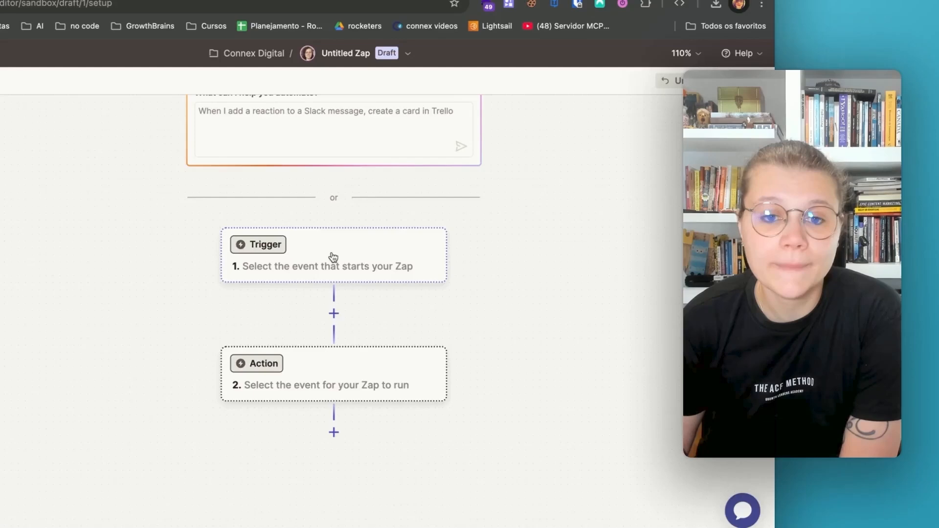
click(333, 256)
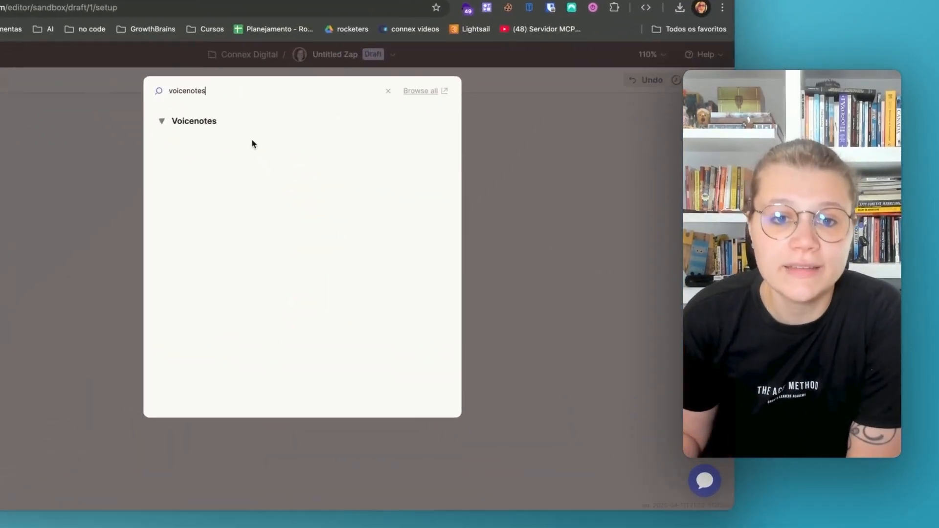
click(269, 178)
click(548, 272)
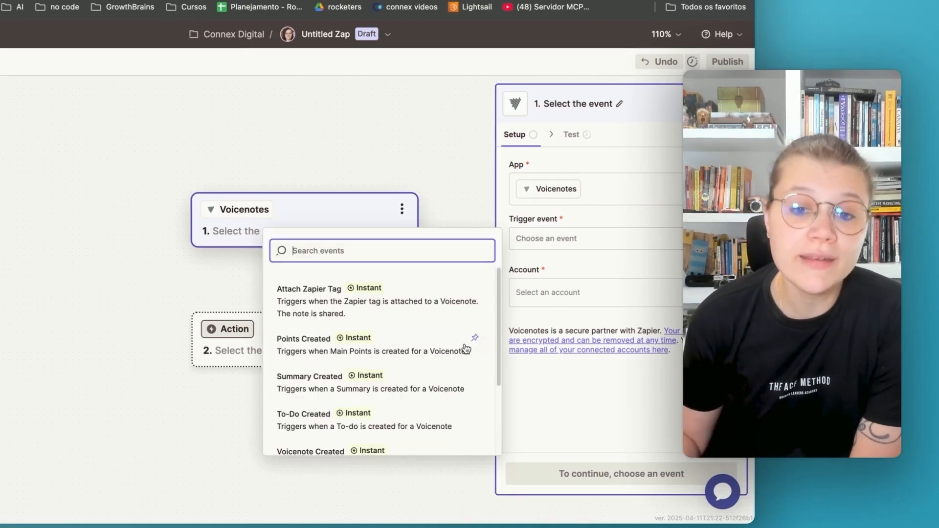
scroll(464, 348, down, 3)
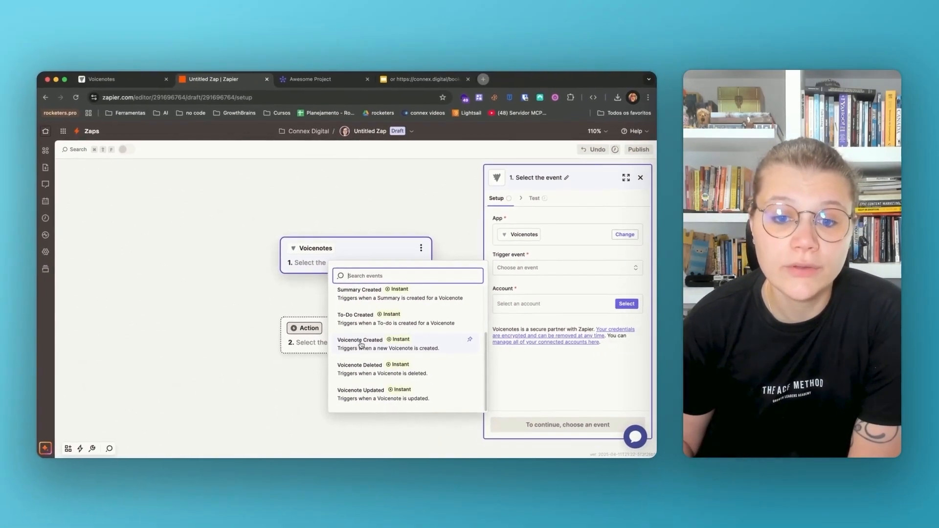
click(362, 344)
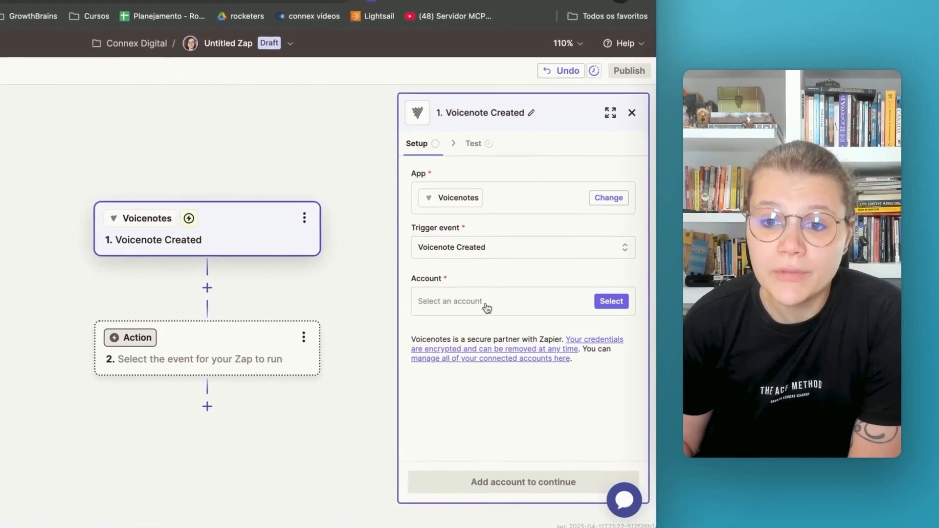
click(493, 307)
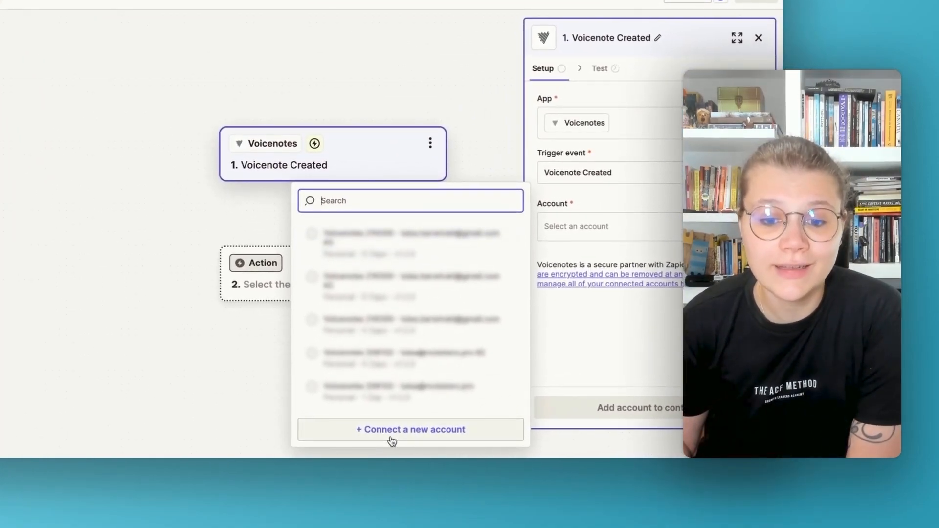
click(391, 435)
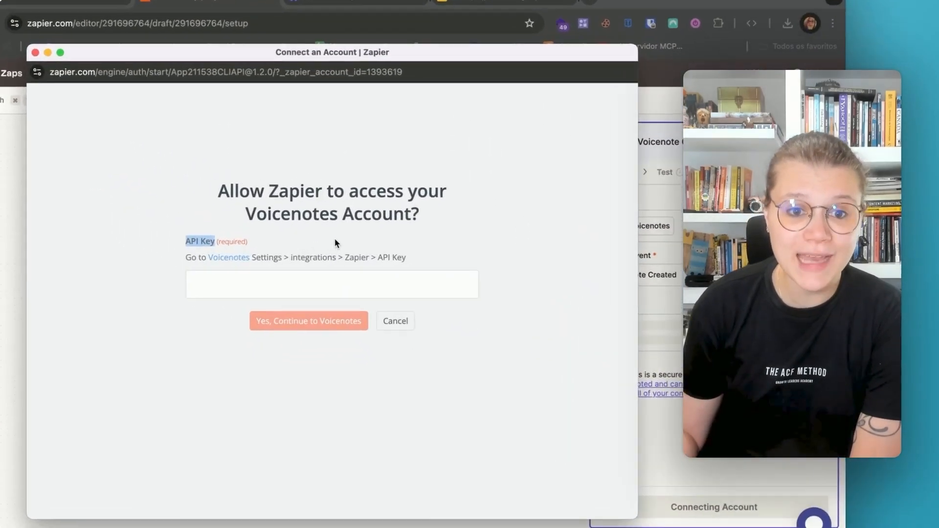
click(310, 246)
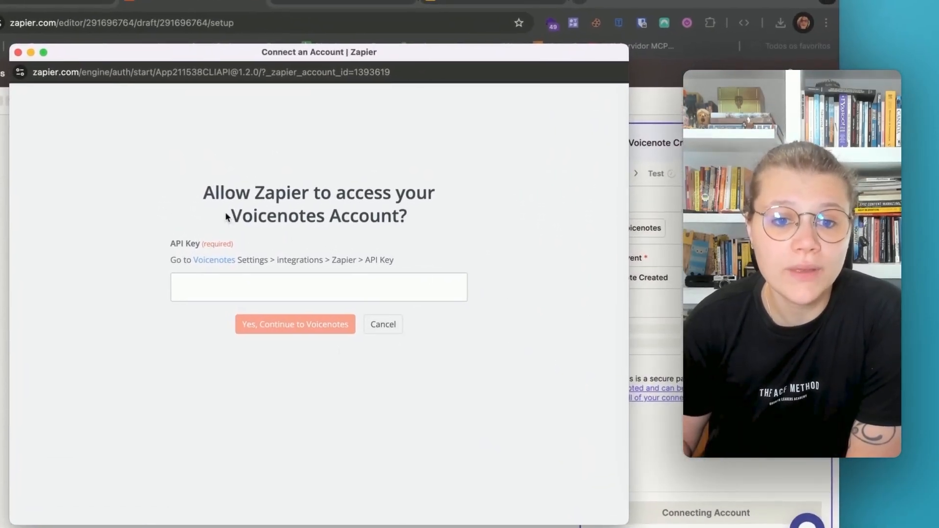
click(380, 327)
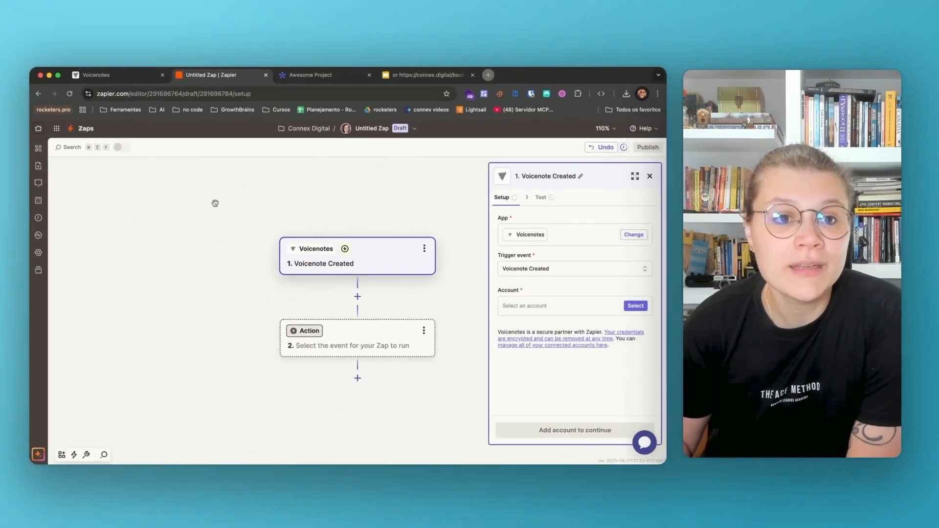
Switch to Voicenotes and copy the API key from the Zapier integration in its settings
click(134, 83)
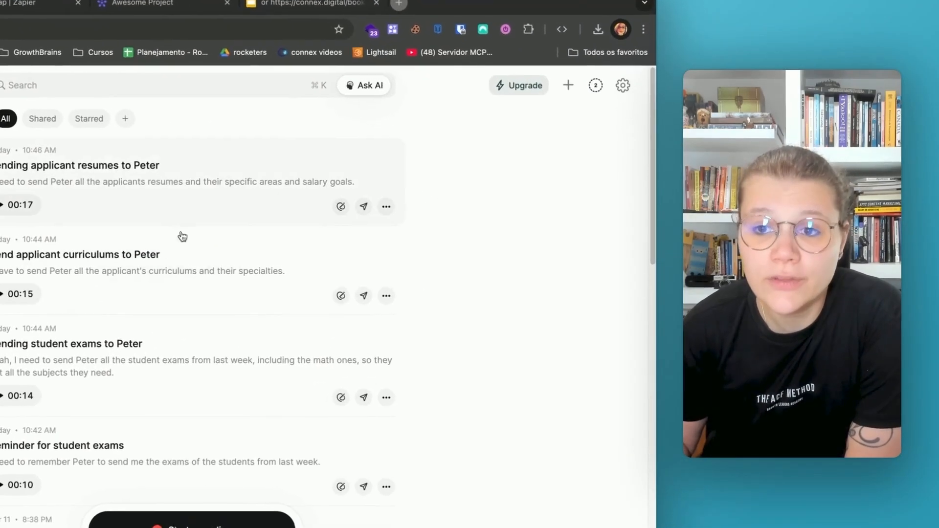
click(619, 88)
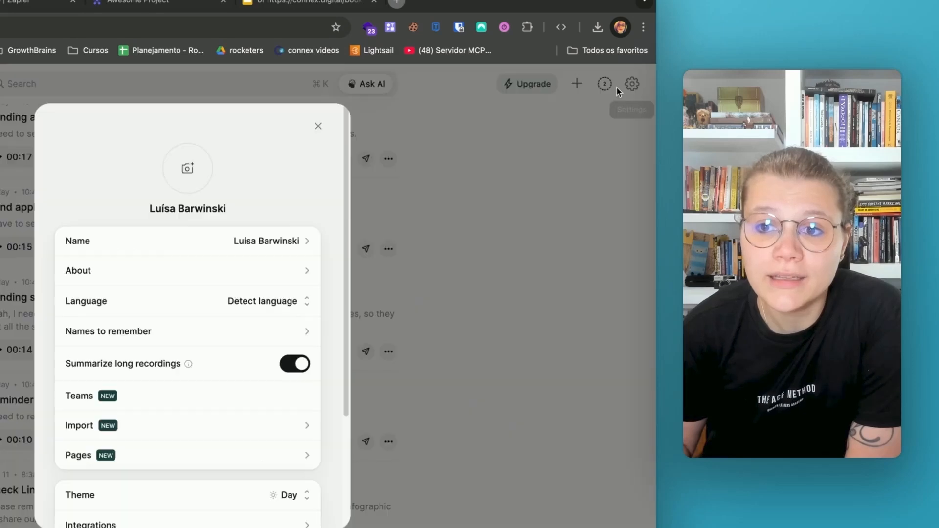
scroll(321, 339, down, 3)
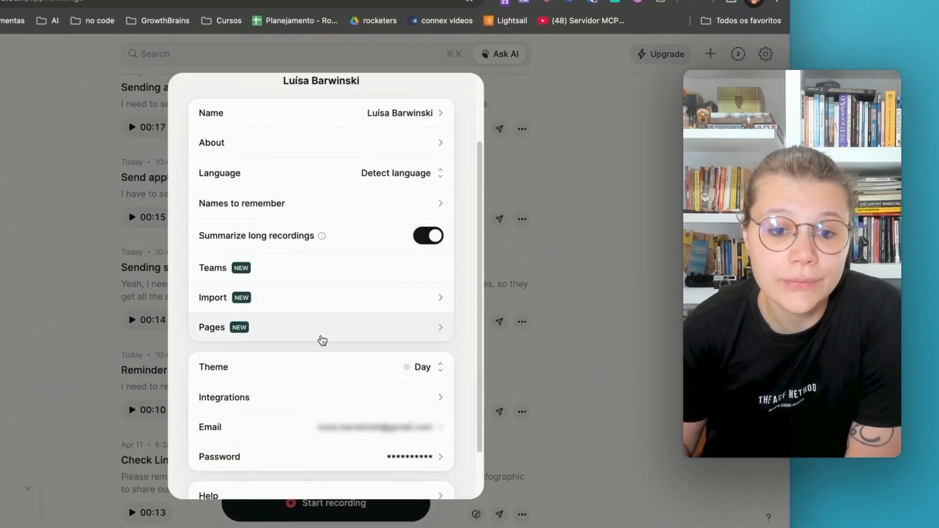
click(255, 381)
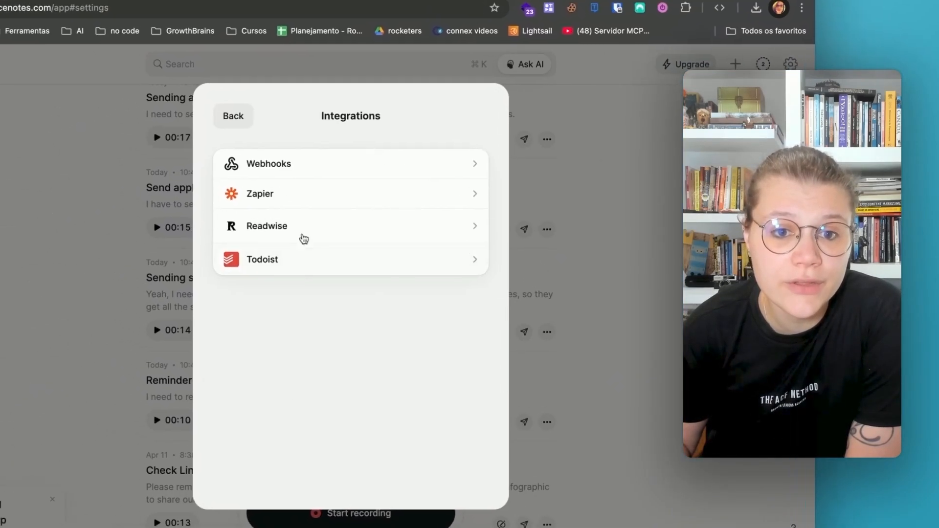
click(258, 187)
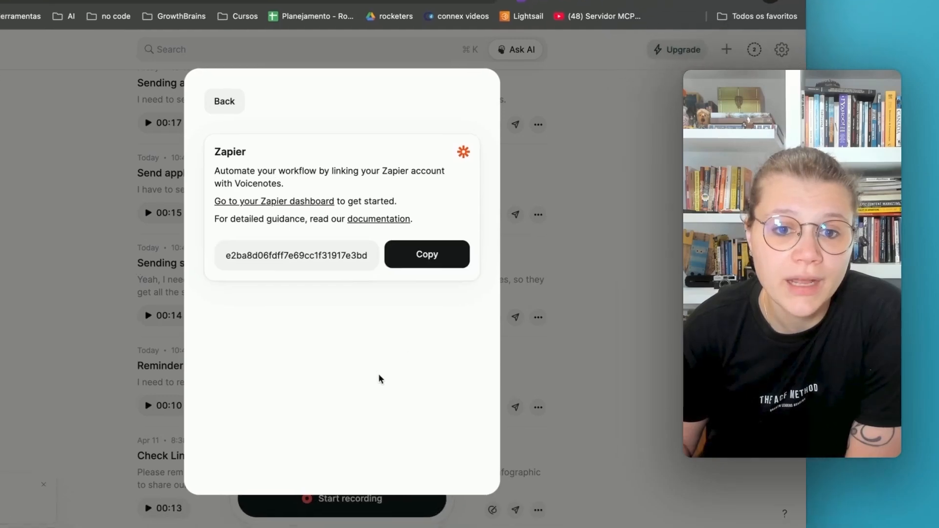
double_click(312, 286)
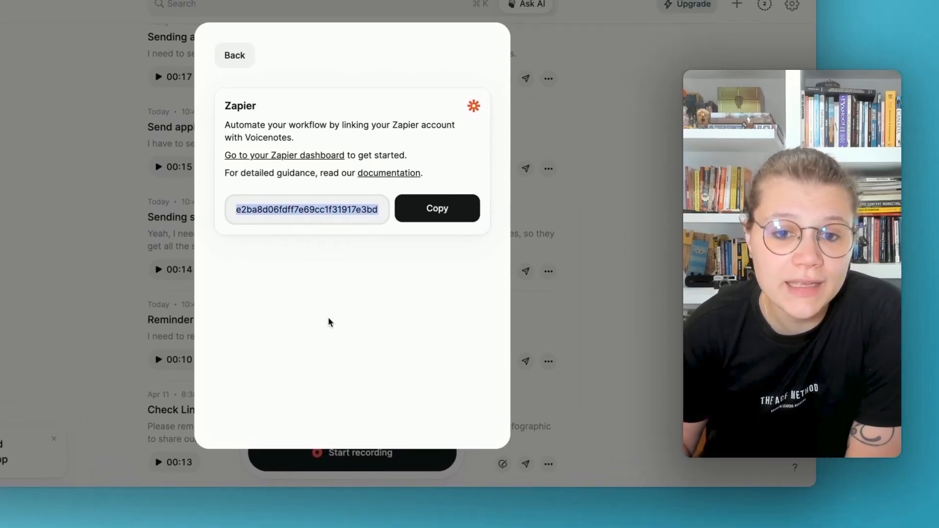
click(518, 188)
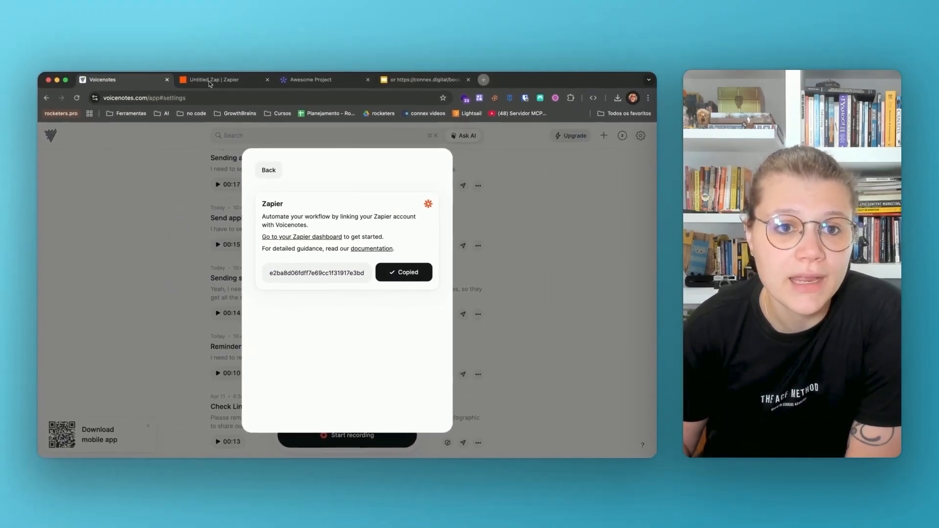
Return to Zapier and connect a new Voicenotes account to the trigger by pasting the copied API key
click(203, 83)
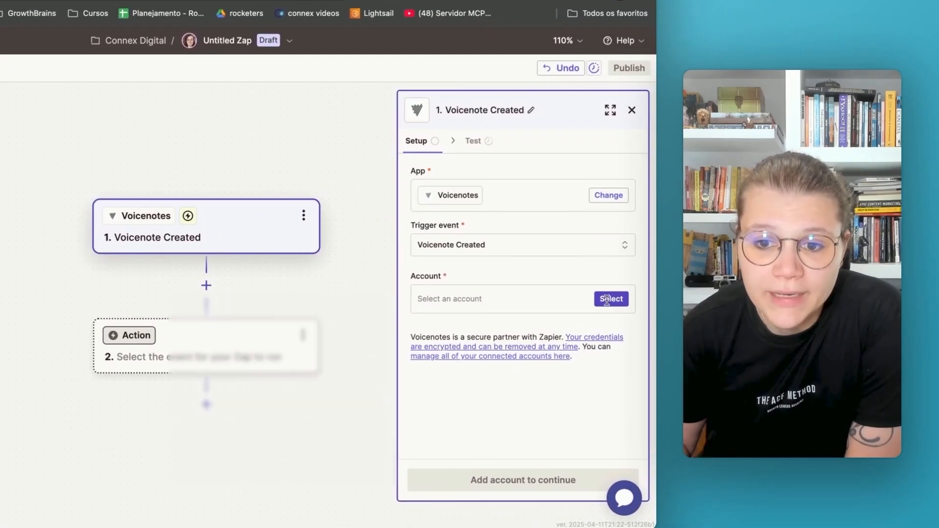
click(607, 300)
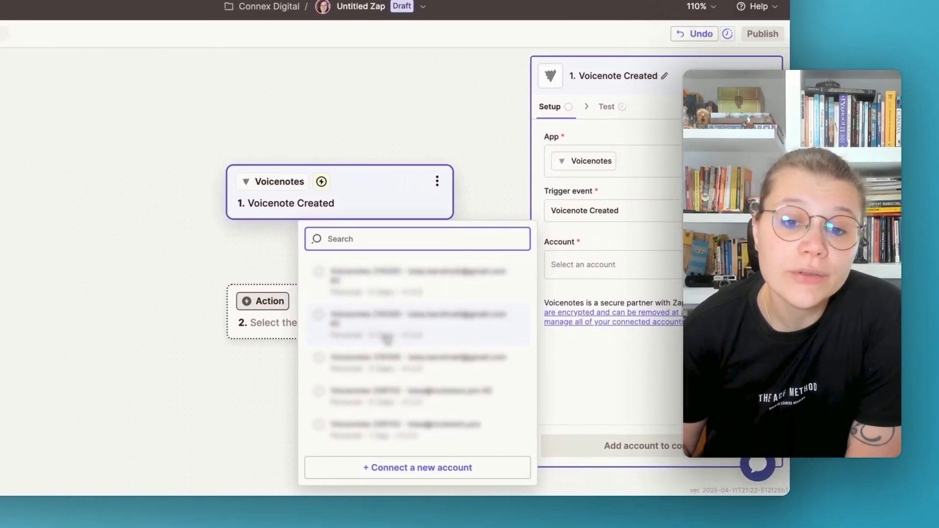
click(417, 468)
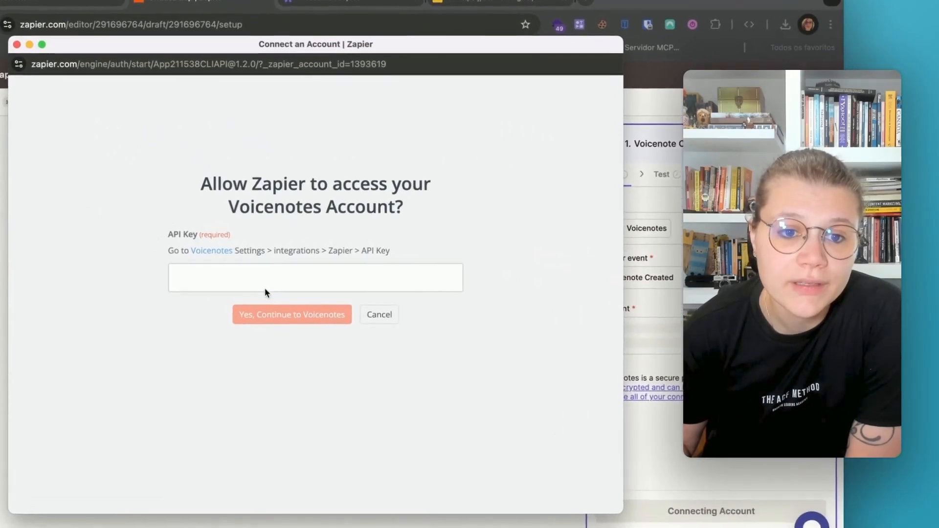
right_click(203, 233)
click(154, 312)
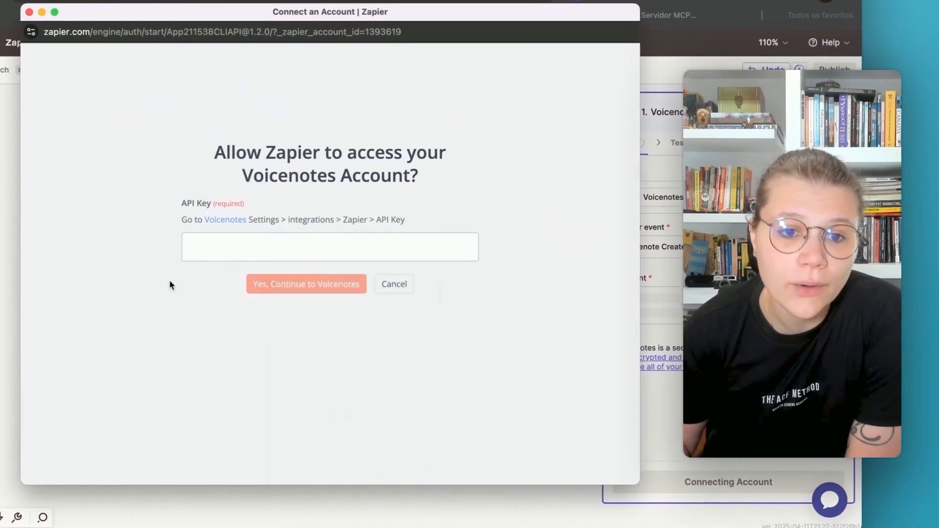
key(super+v)
click(309, 301)
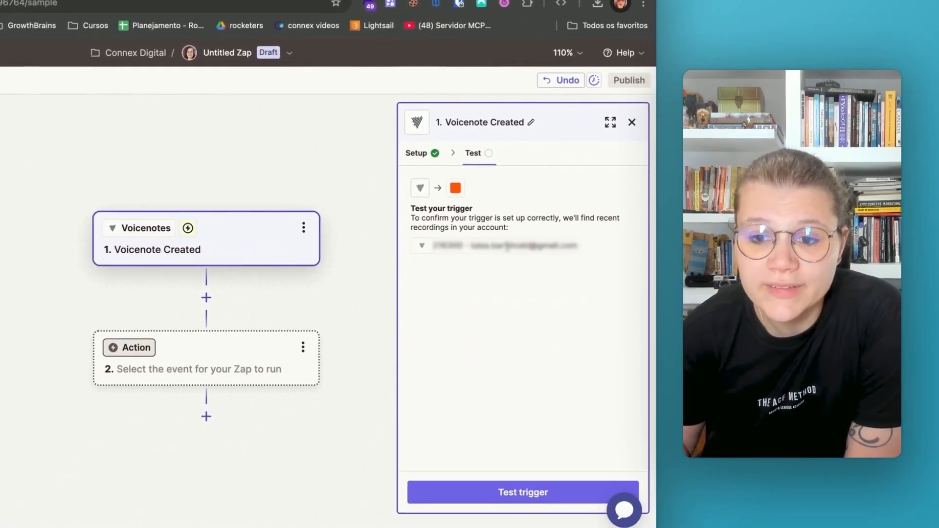
Test the Voicenote Created trigger, check the title and transcript of Recording A, and continue with that record
click(467, 411)
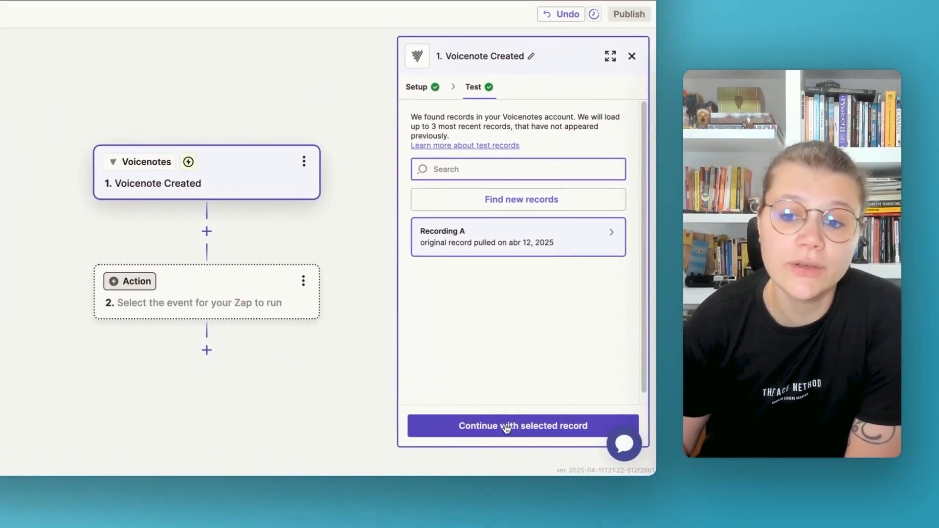
mouse_move(470, 240)
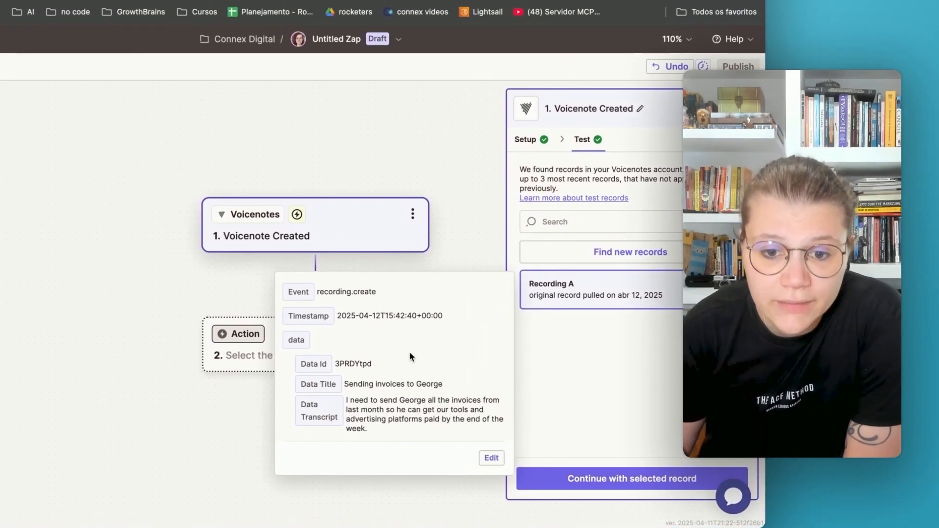
drag(360, 384, 443, 385)
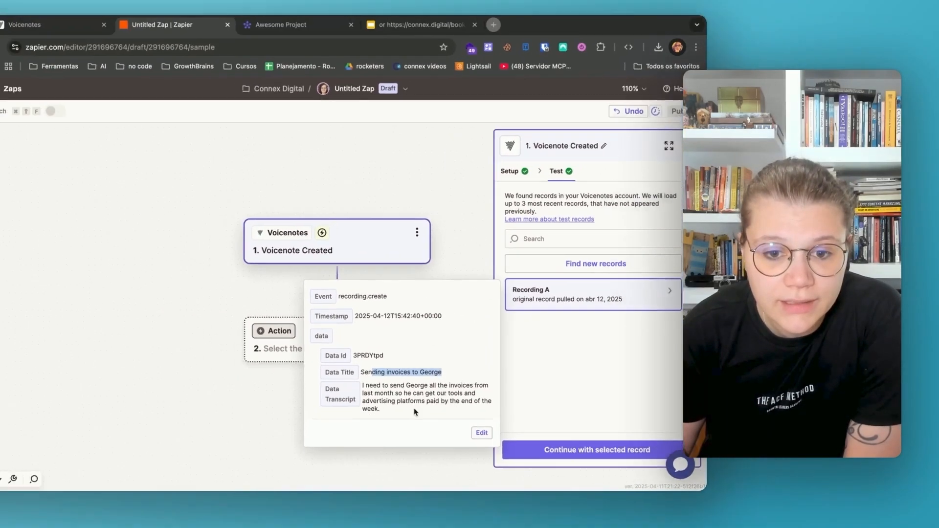
drag(376, 420, 487, 422)
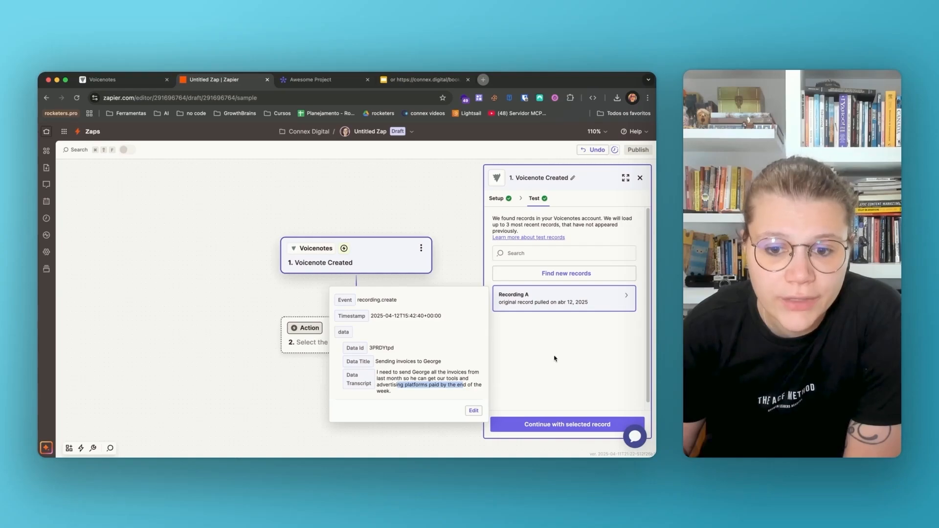
click(553, 425)
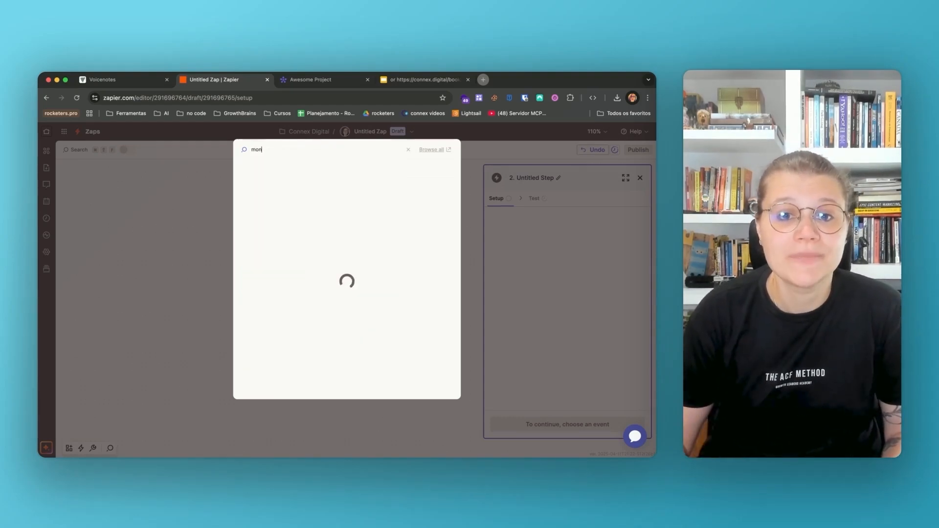
Choose monday.com as the app for the Zap's second step and set its action event to Create Item
click(272, 171)
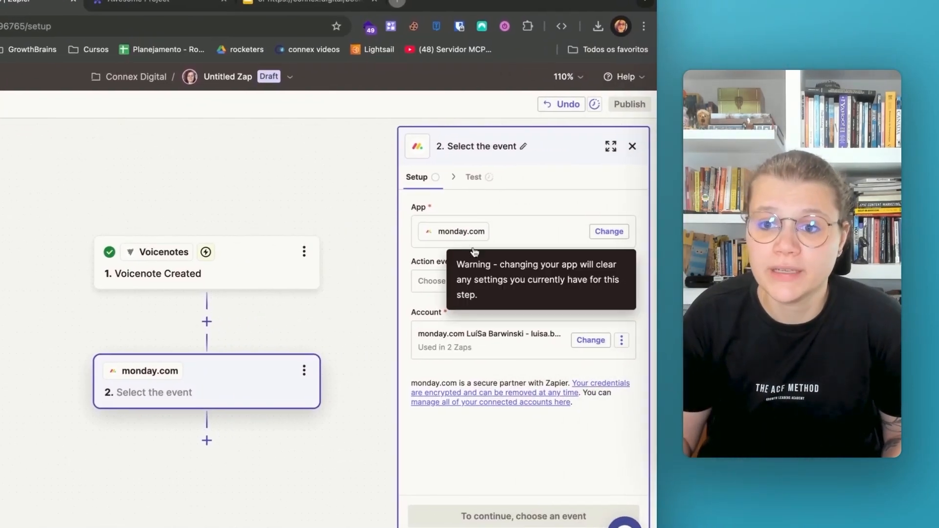
click(483, 286)
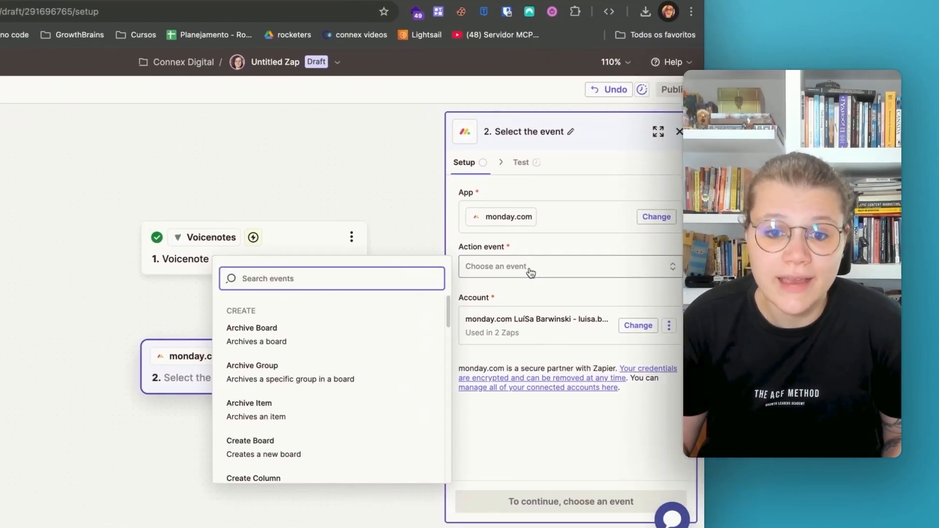
scroll(314, 396, down, 2)
scroll(425, 362, down, 1)
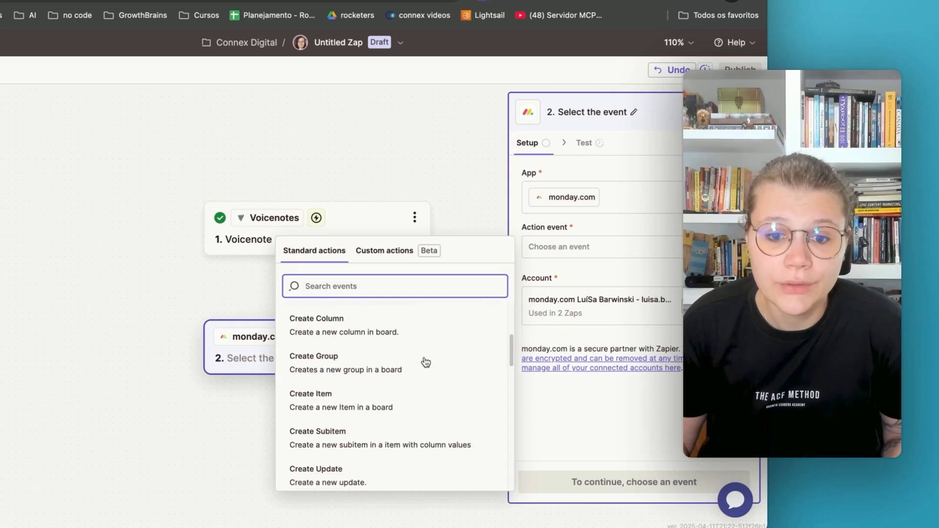
scroll(426, 362, down, 1)
scroll(433, 363, down, 3)
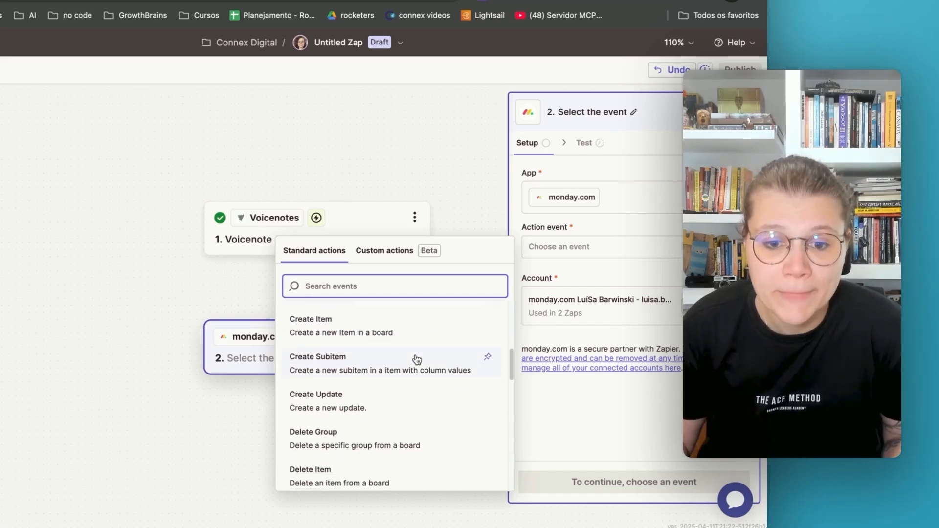
scroll(416, 360, down, 5)
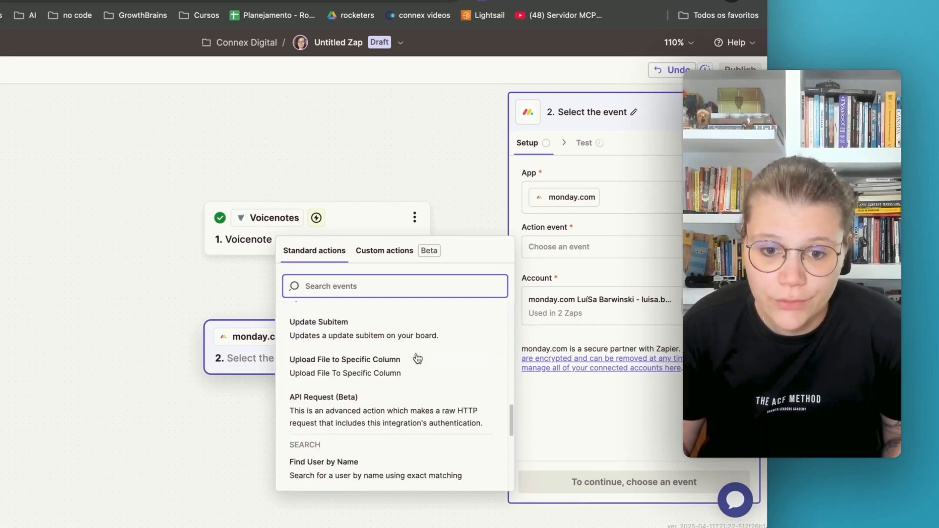
scroll(398, 352, down, 1)
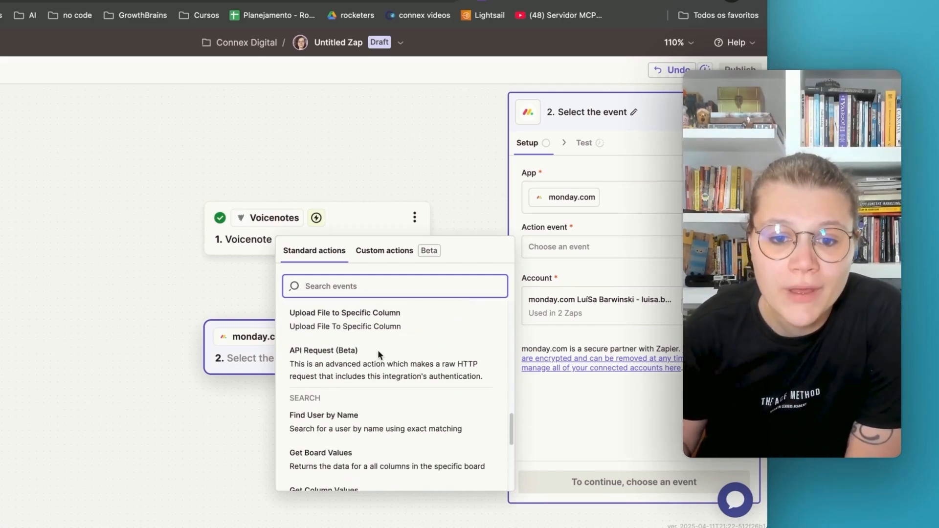
scroll(380, 355, up, 3)
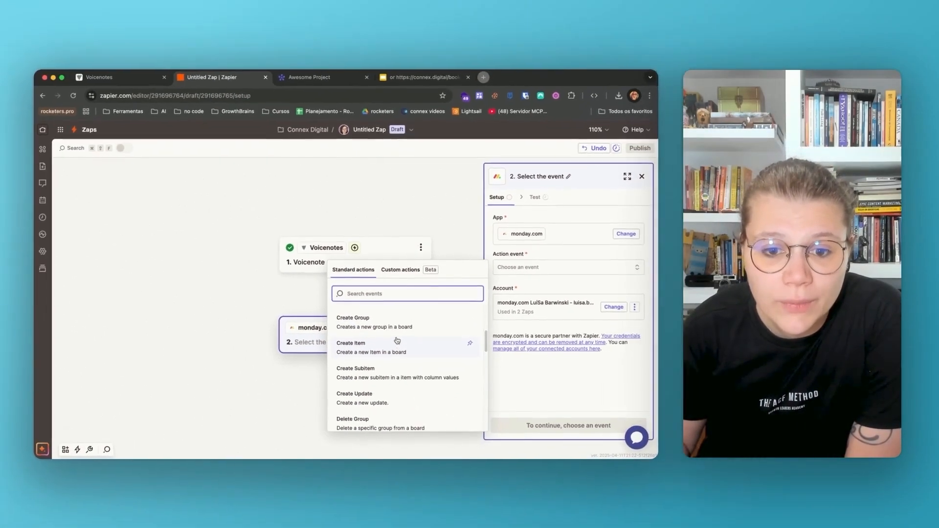
click(364, 353)
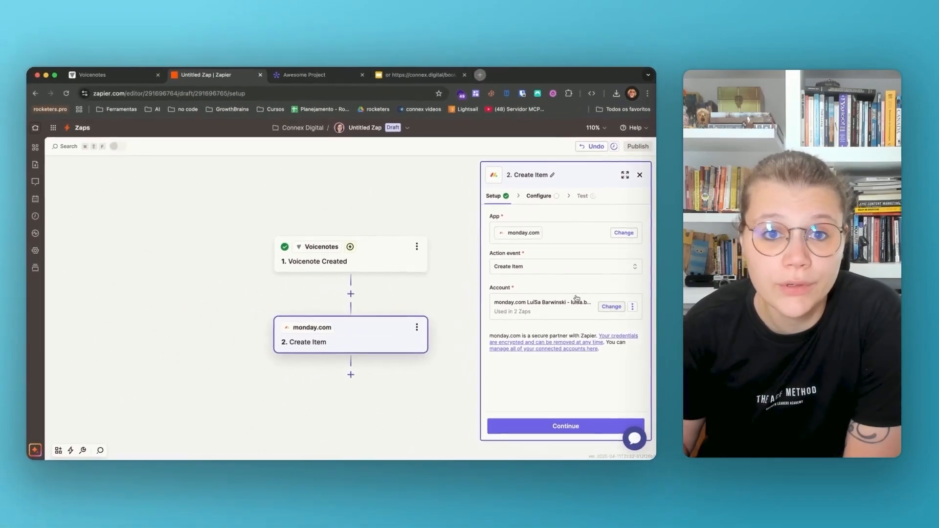
click(337, 80)
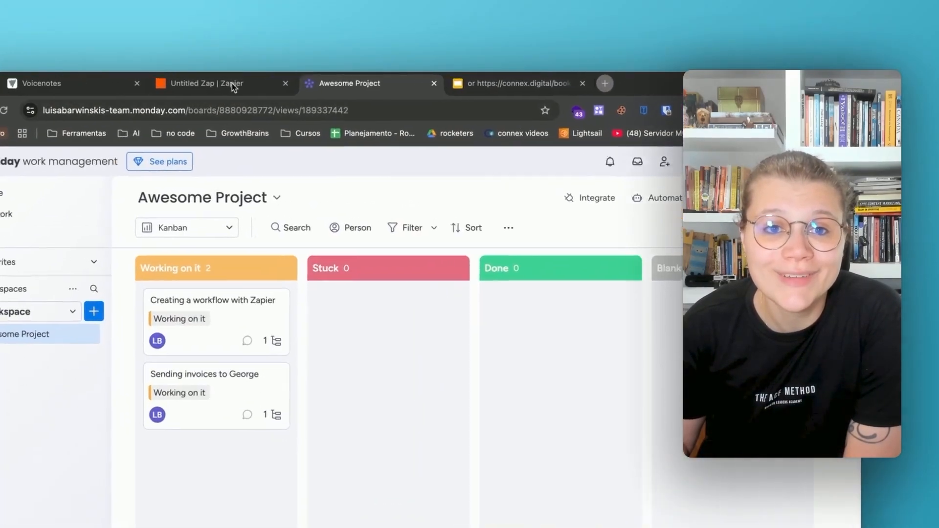
click(237, 79)
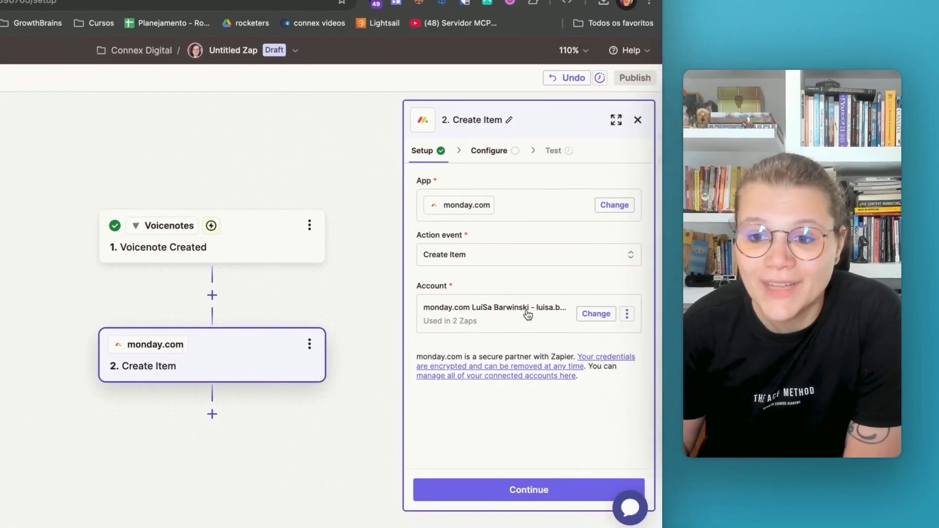
click(587, 319)
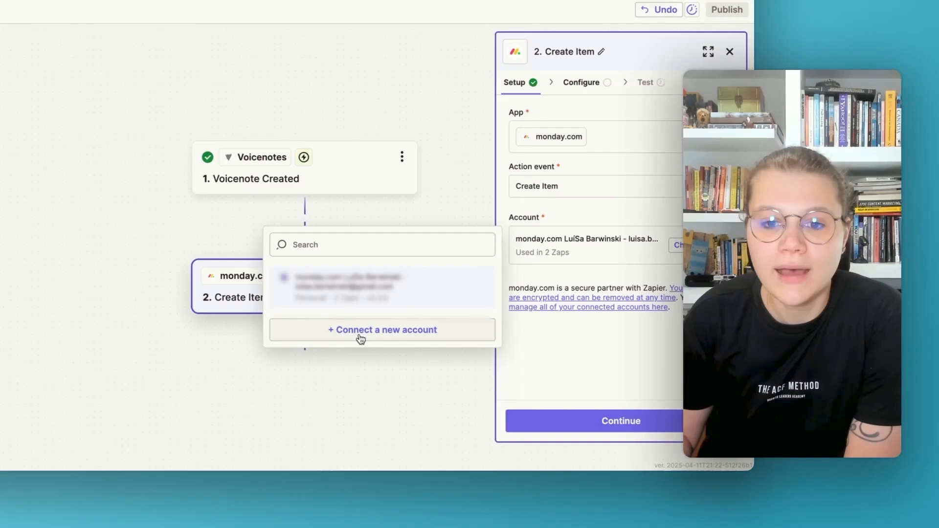
click(388, 364)
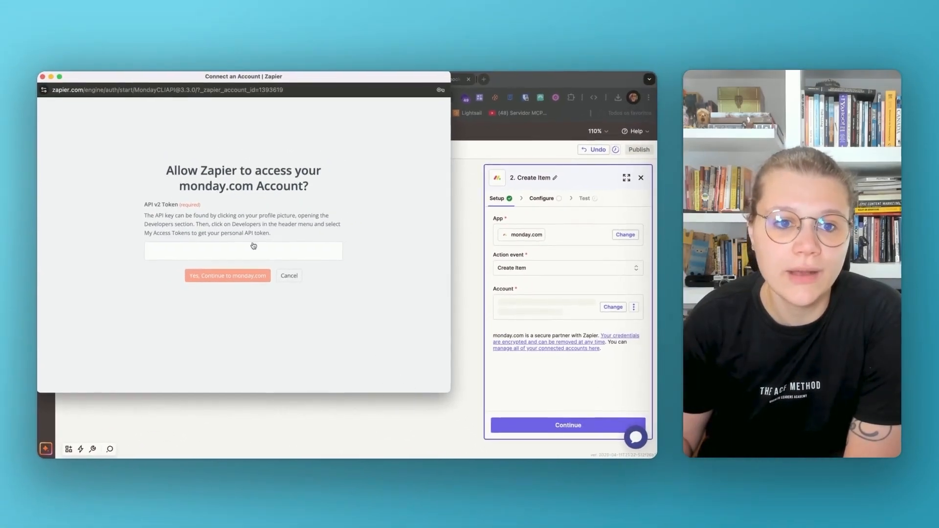
drag(146, 205, 178, 205)
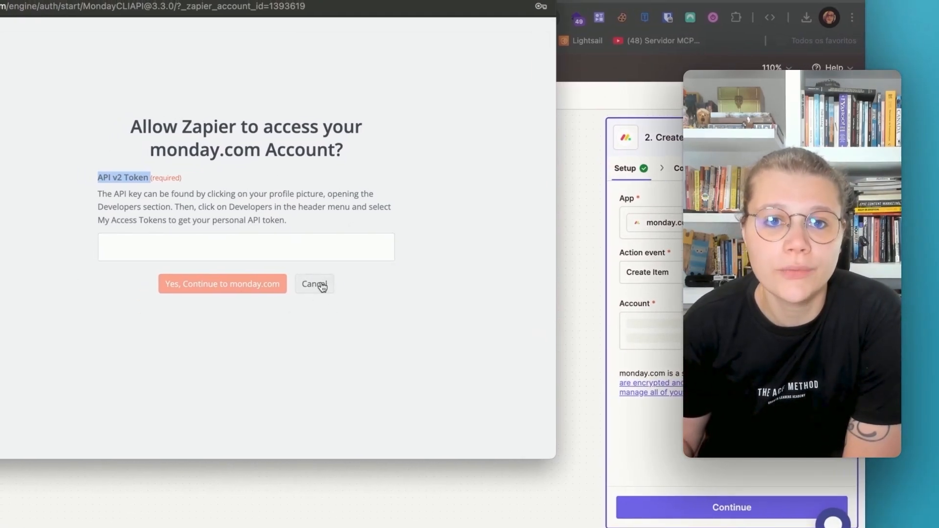
click(321, 286)
Switch to monday.com, copy the personal API token from the Developer Center's access tokens page, and hide it again
click(323, 72)
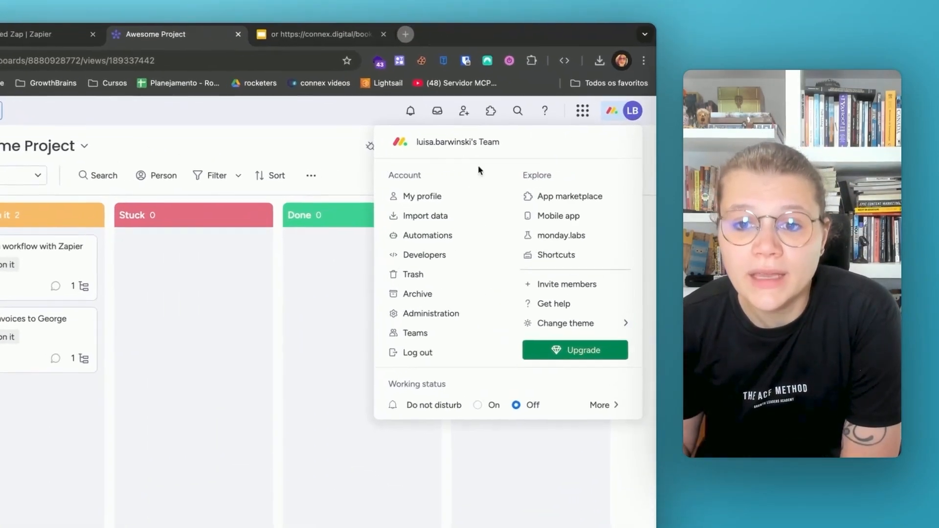
click(409, 261)
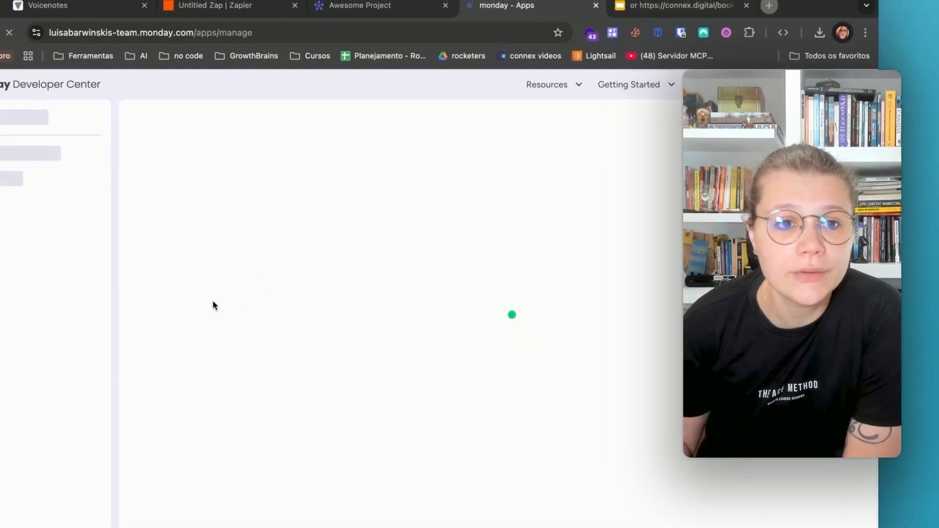
scroll(266, 336, down, 3)
scroll(266, 336, up, 3)
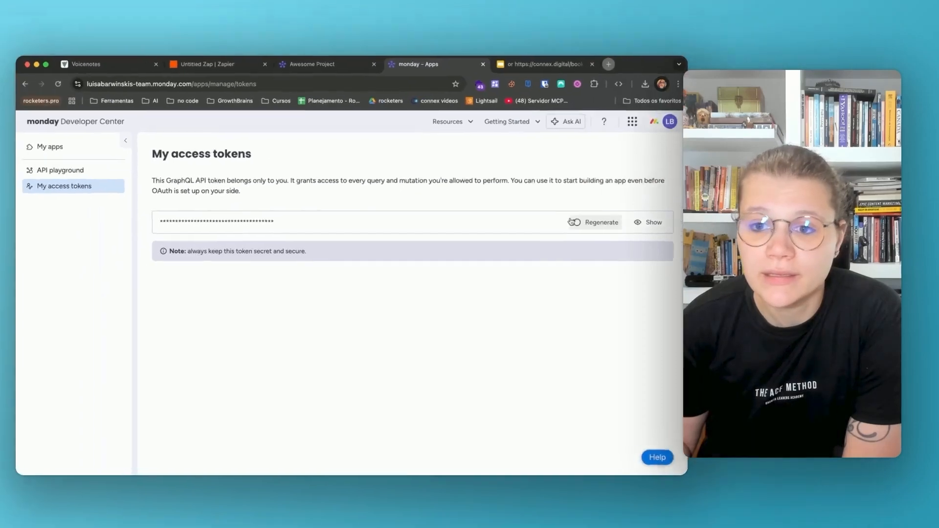
click(617, 228)
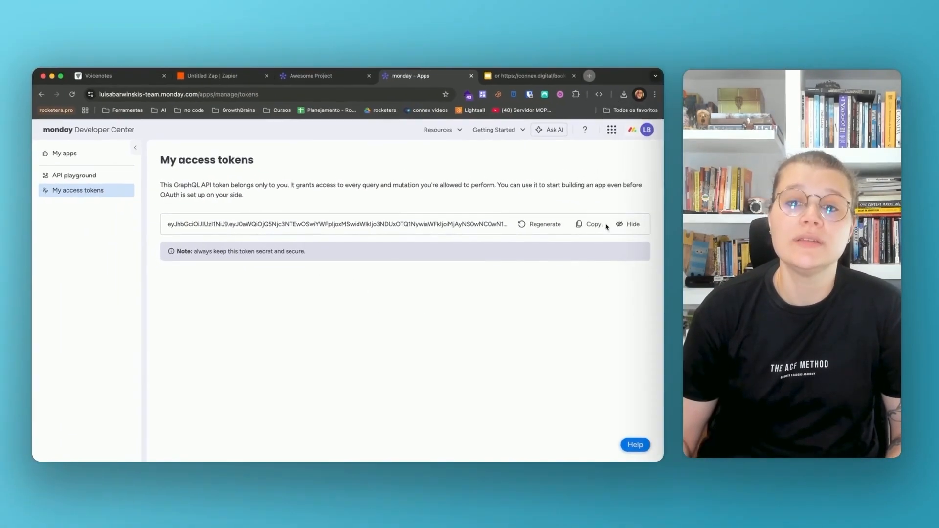
click(717, 215)
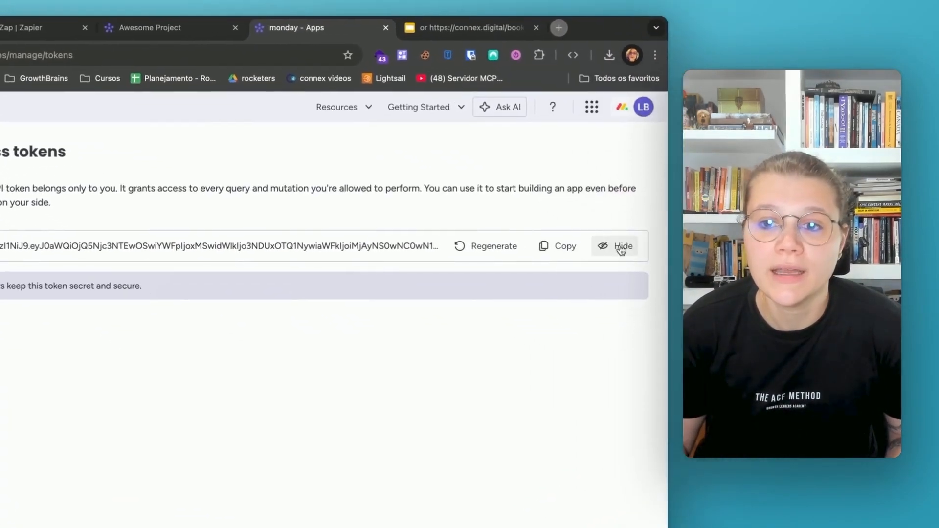
click(710, 301)
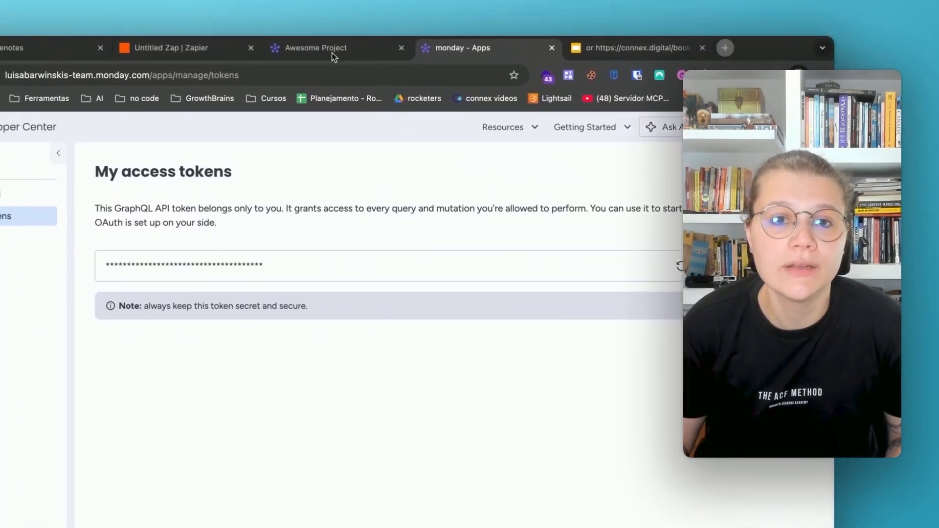
Return to Zapier and connect a new monday.com account to the Create Item action by pasting the API token
click(189, 49)
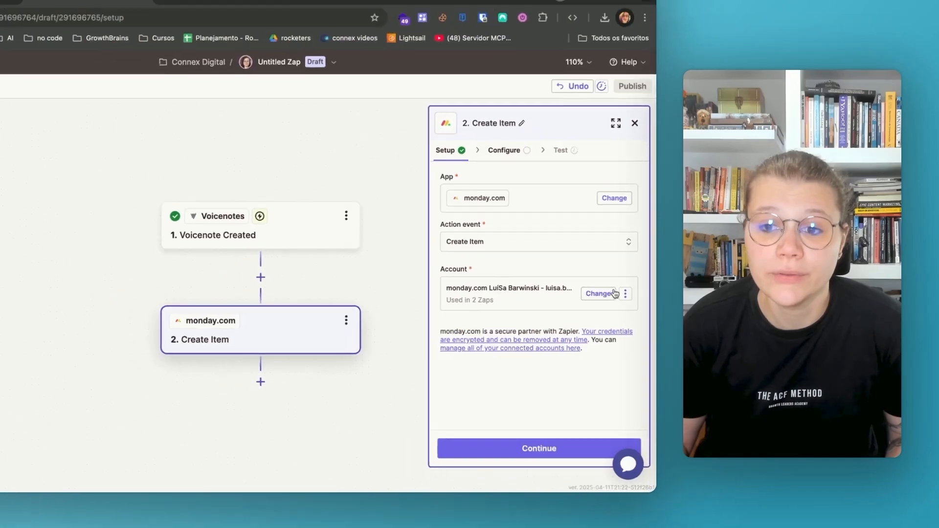
click(606, 294)
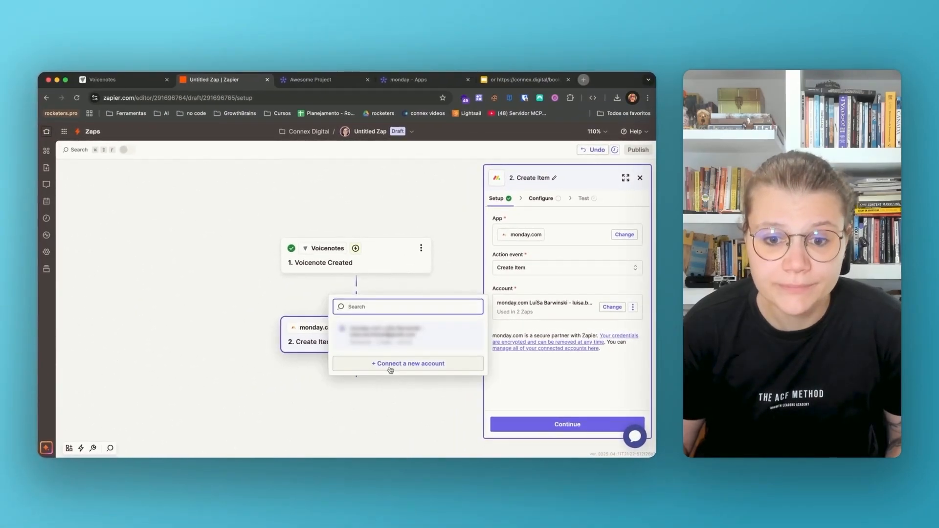
click(391, 364)
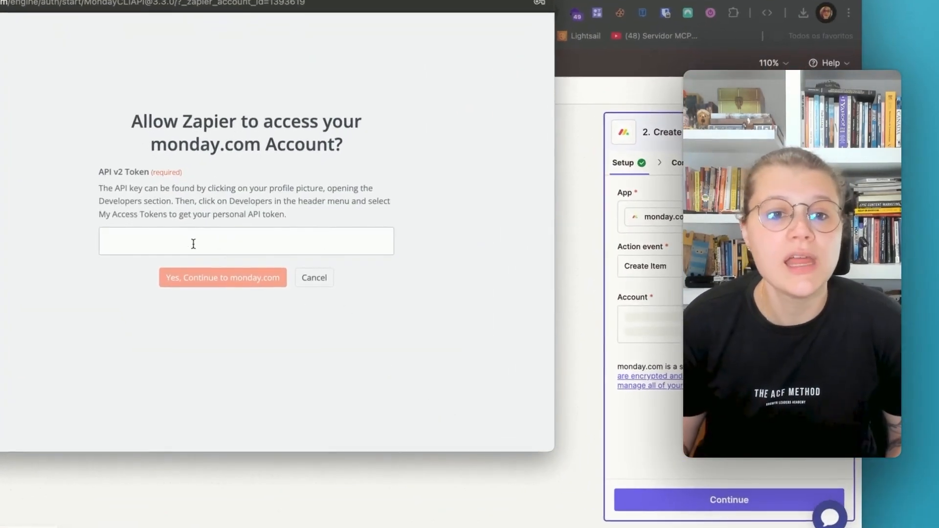
click(201, 252)
key(super+v)
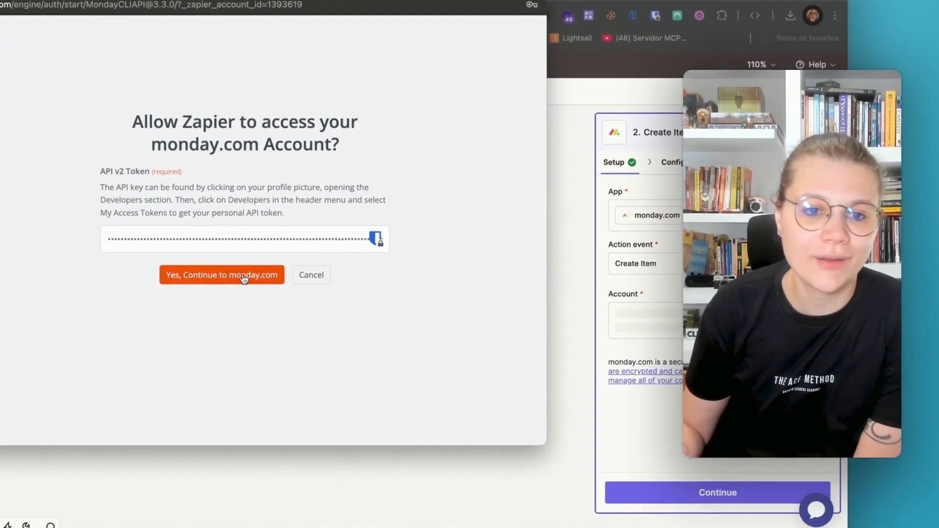
click(220, 276)
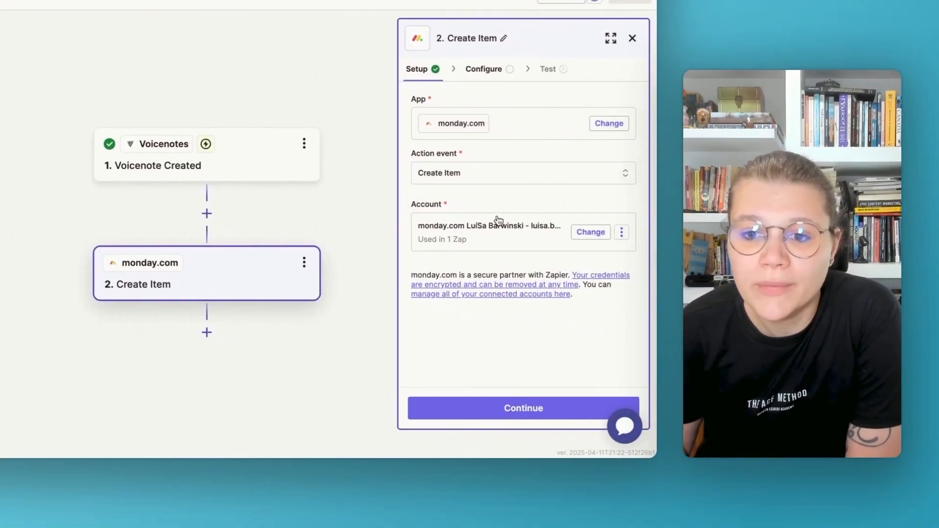
Continue to the Create Item configuration and set the Board ID to Awesome Project
click(504, 409)
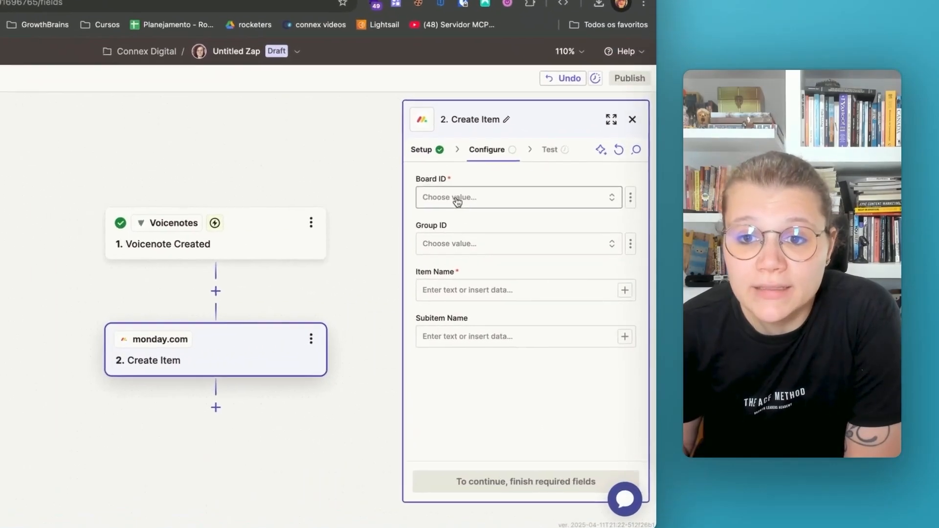
click(513, 231)
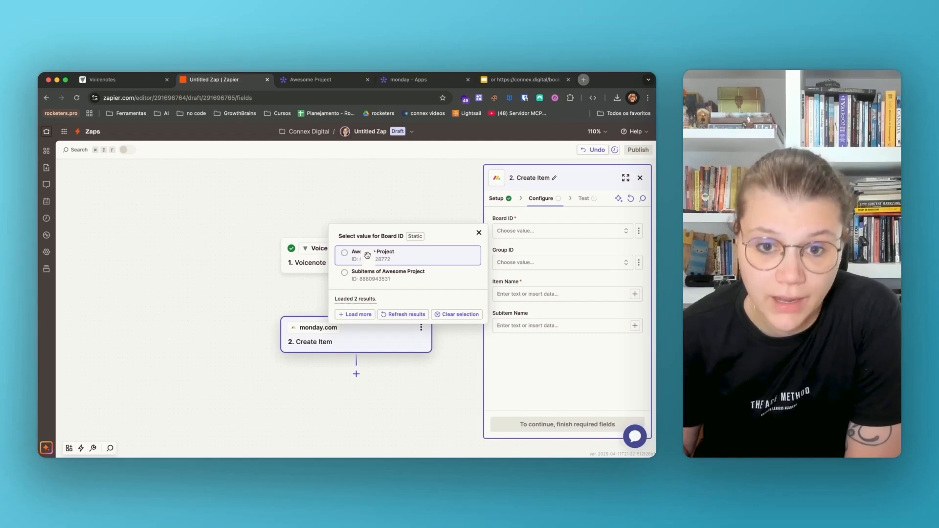
click(366, 255)
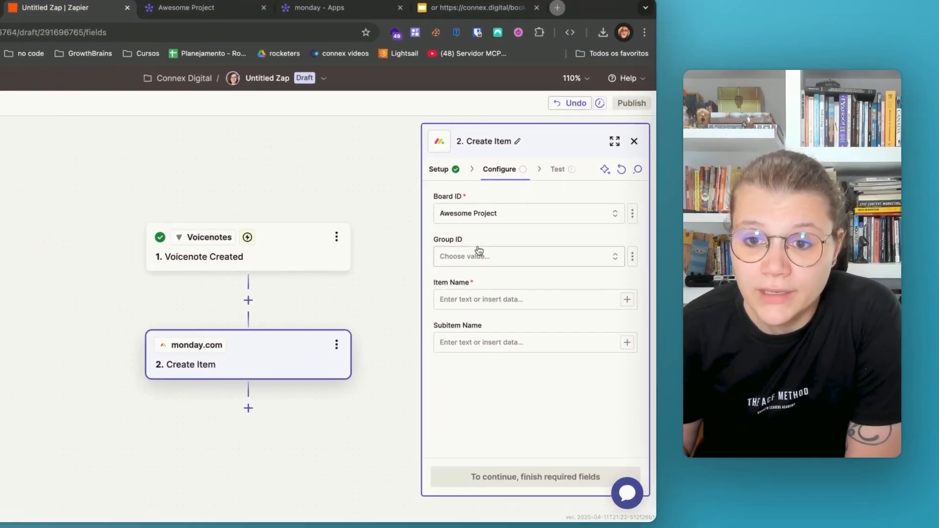
Check the Awesome Project board's Main Table and Kanban views in monday.com, and set the Group ID to Inbound tasks in Zapier
click(536, 264)
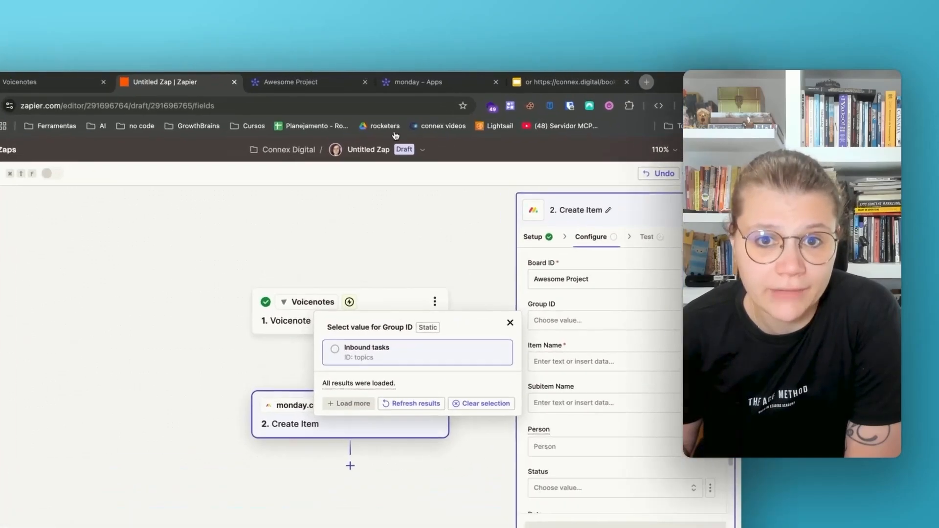
click(331, 78)
click(235, 156)
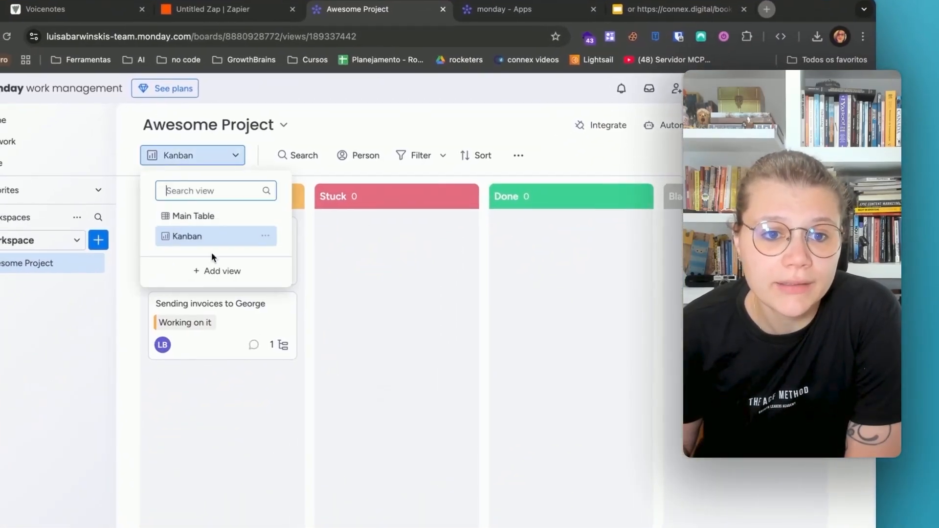
click(189, 216)
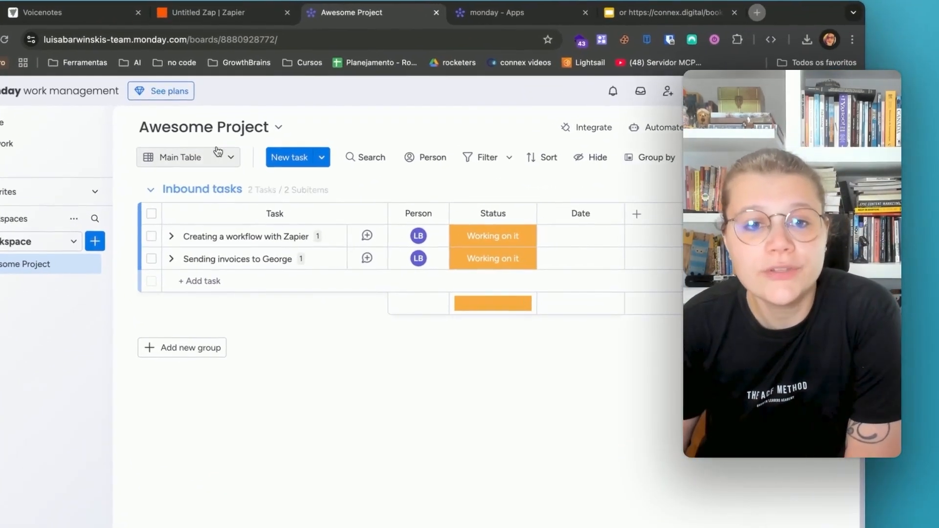
click(196, 157)
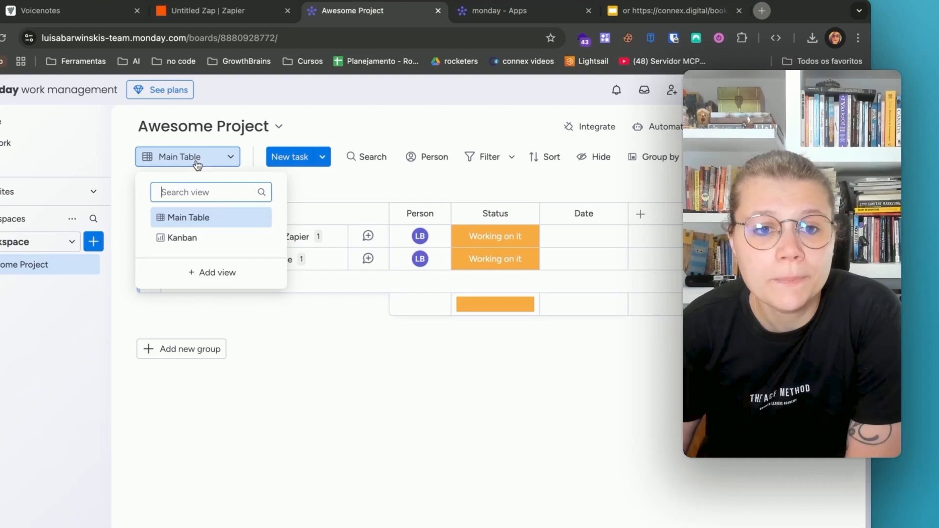
click(176, 239)
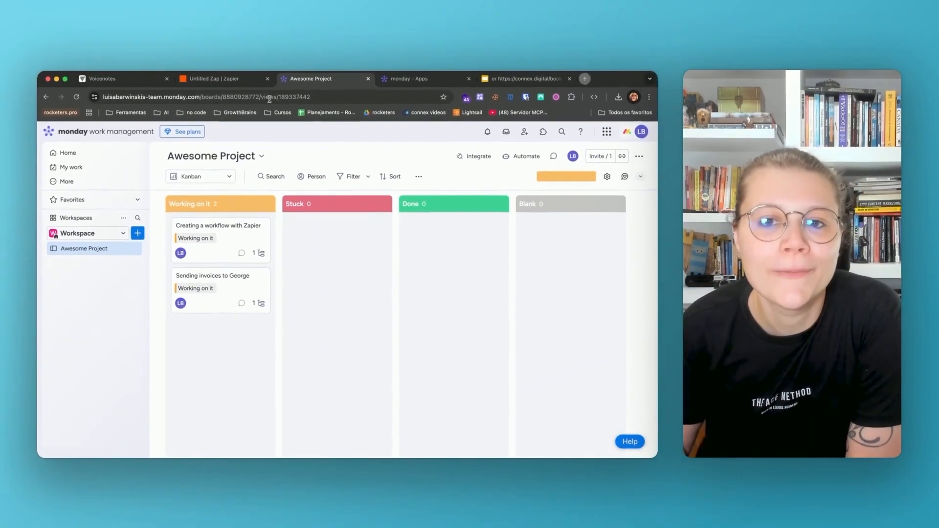
click(237, 79)
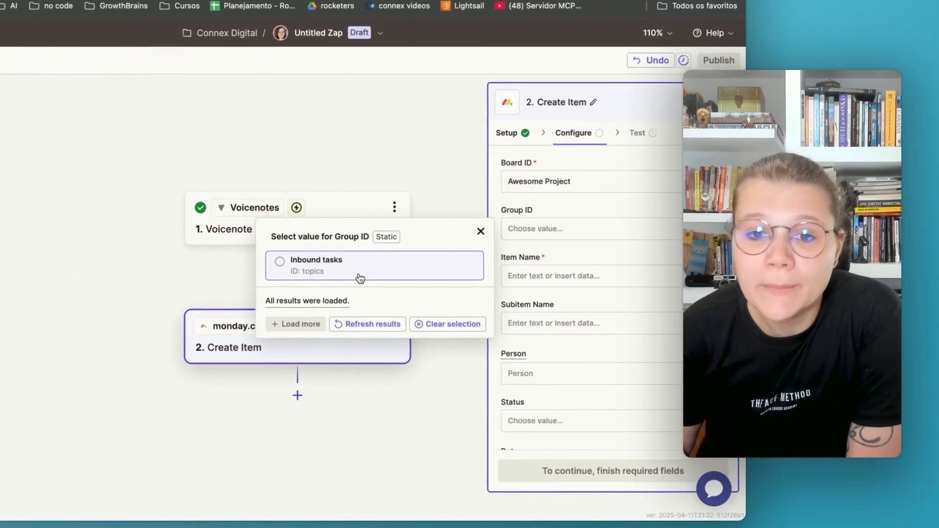
click(307, 266)
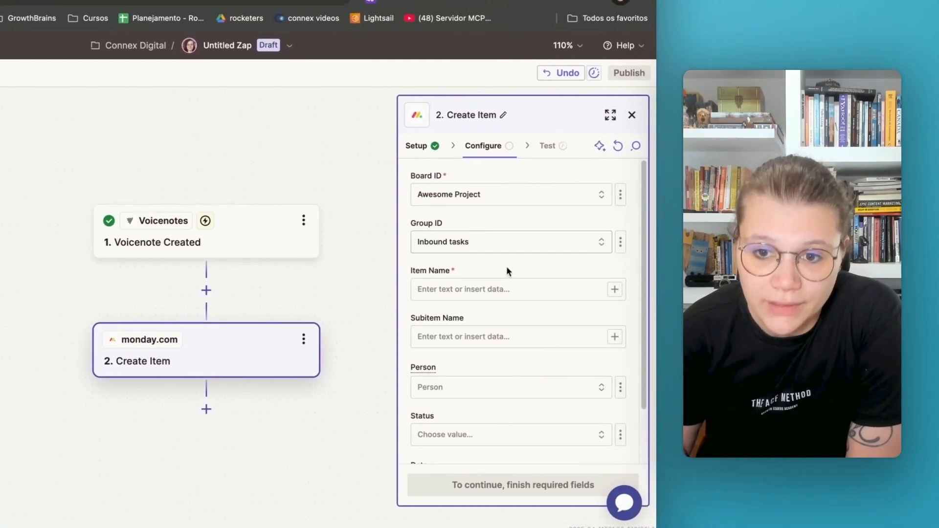
Map the Item Name to the Data Title from the Voicenote Created trigger
click(614, 289)
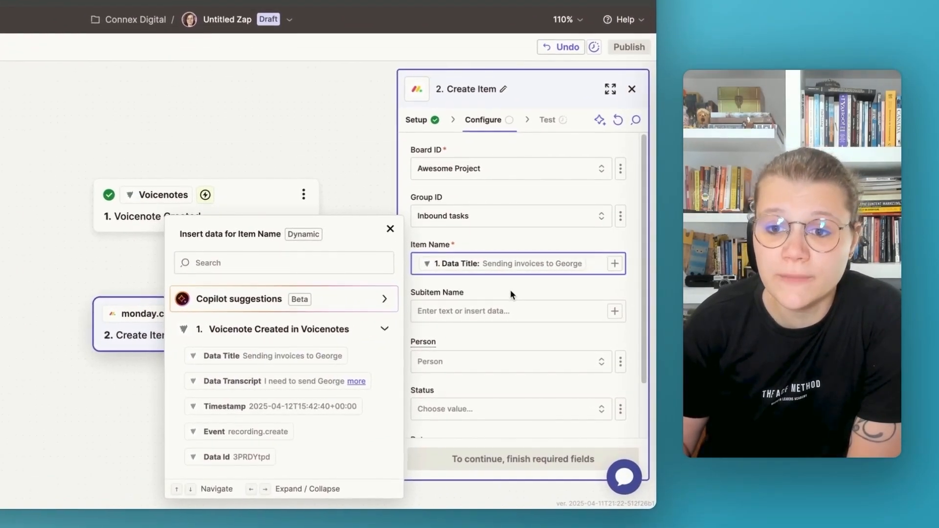
click(509, 290)
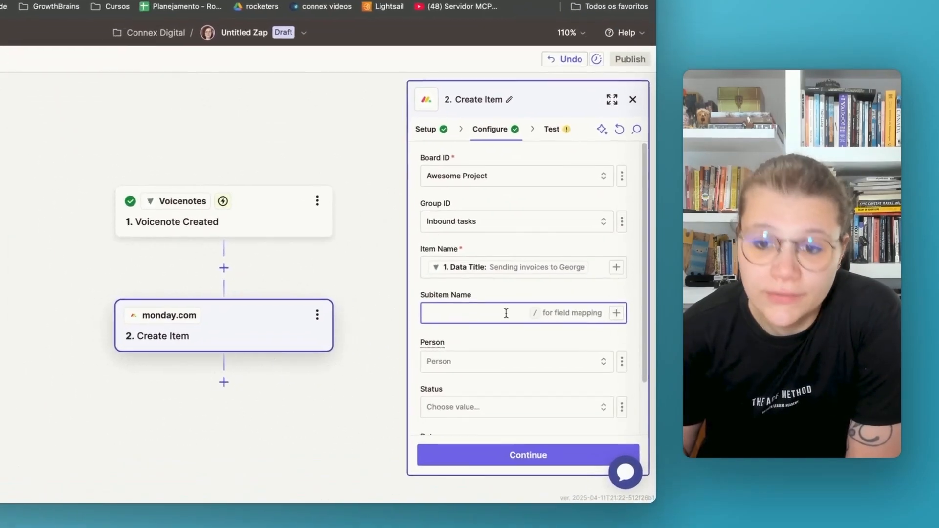
Assign the board member in the Person field of the Create Item action and set Status to Working on it
scroll(531, 323, down, 2)
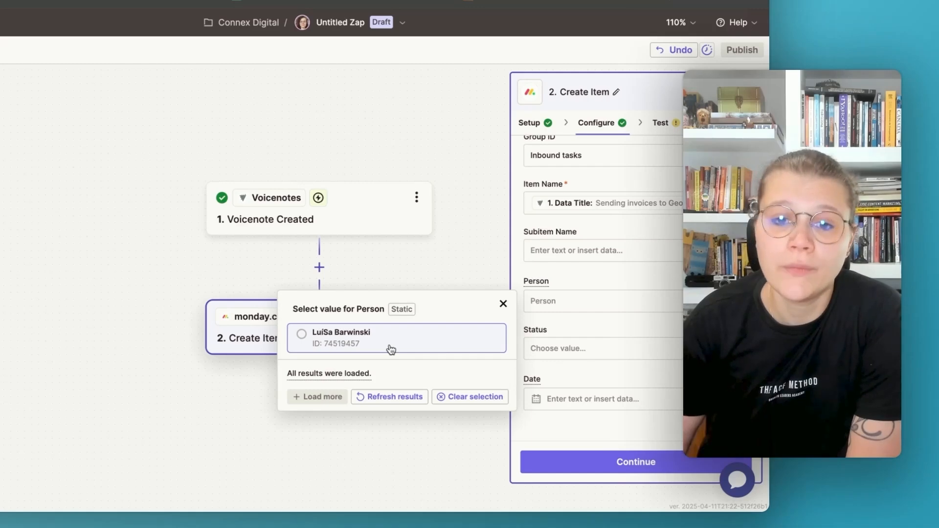
click(391, 349)
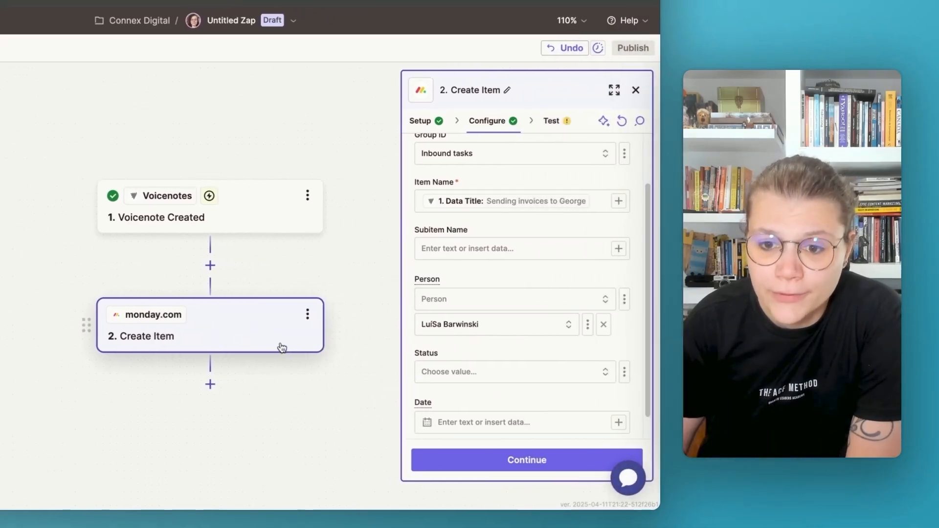
scroll(575, 337, down, 1)
click(570, 343)
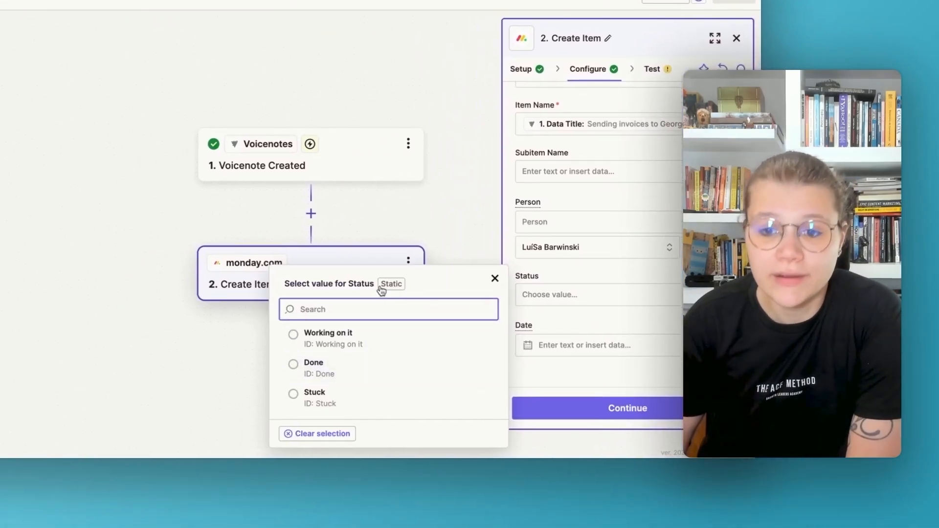
click(340, 345)
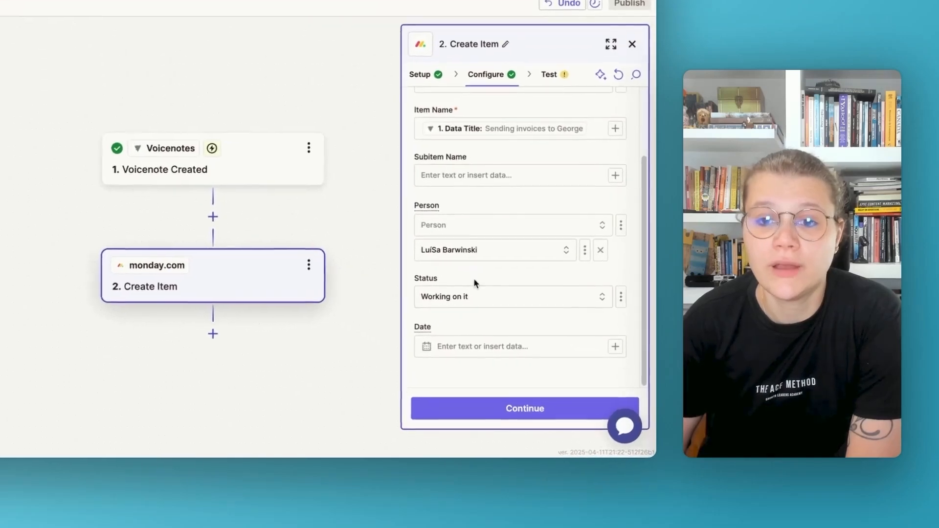
Map the Subitem Name to the Data Transcript from the Voicenote Created trigger
scroll(535, 338, up, 3)
scroll(520, 290, down, 4)
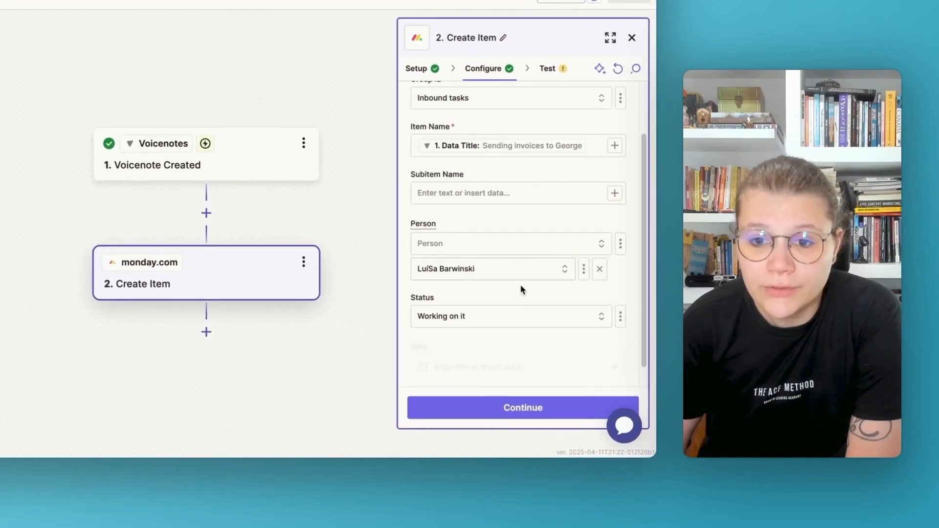
scroll(509, 289, up, 3)
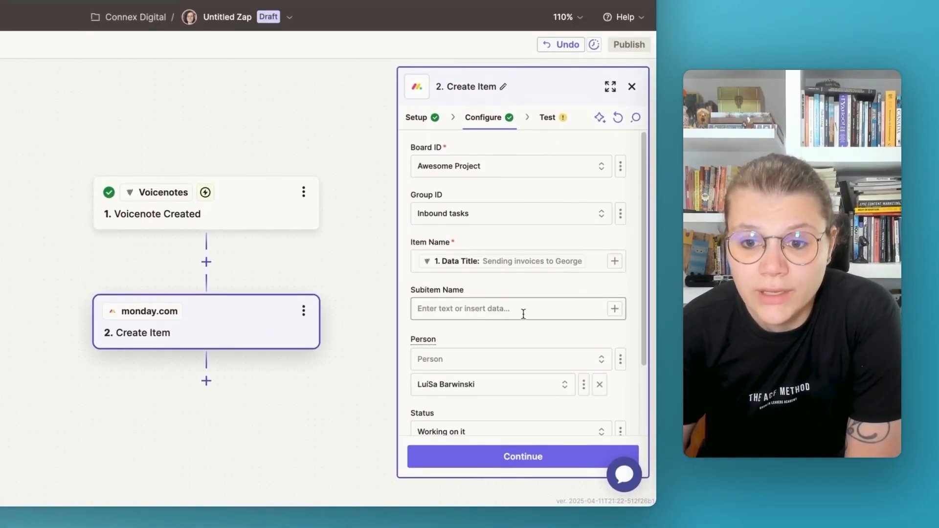
scroll(513, 255, down, 3)
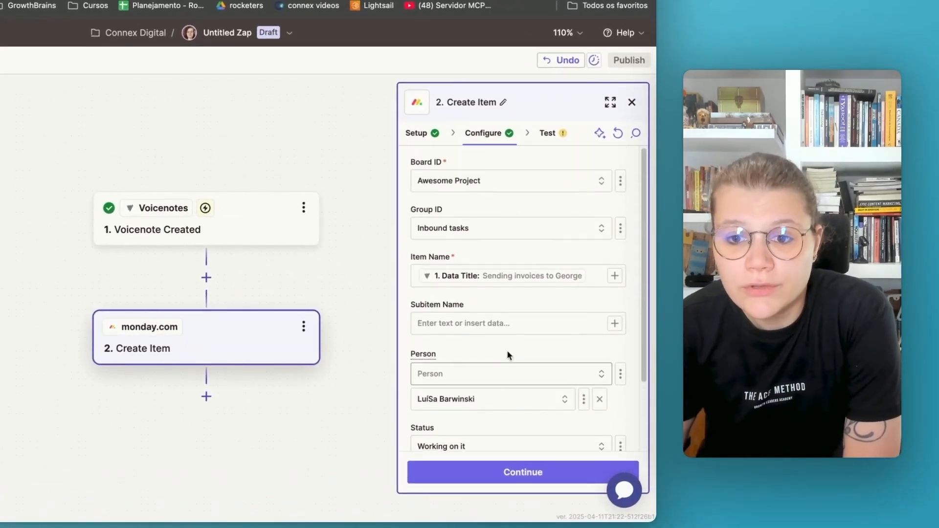
click(615, 324)
click(240, 399)
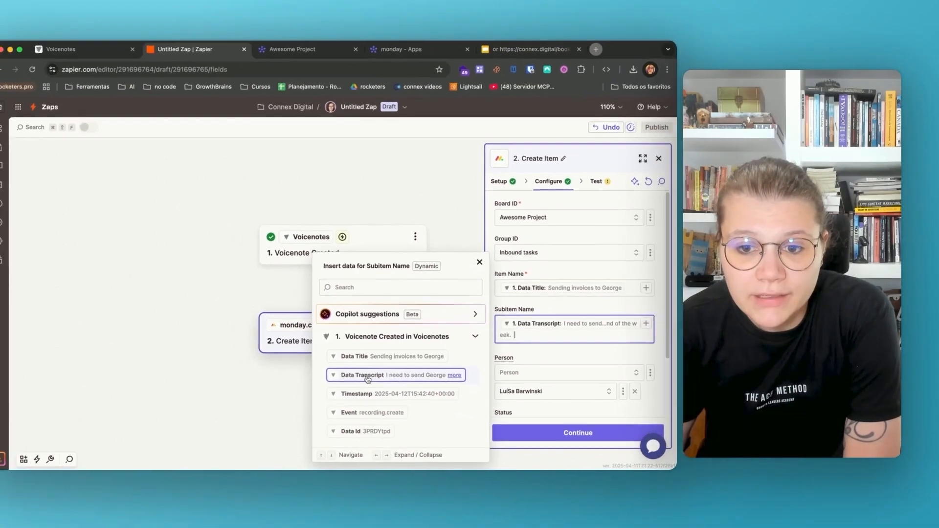
click(632, 358)
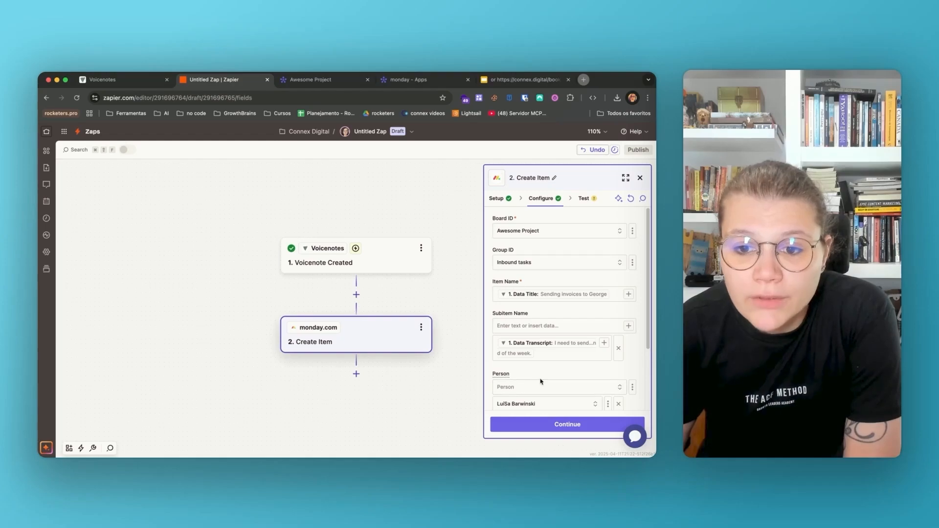
Continue past the Create Item configuration and test the step by sending the item to monday.com
scroll(540, 380, down, 1)
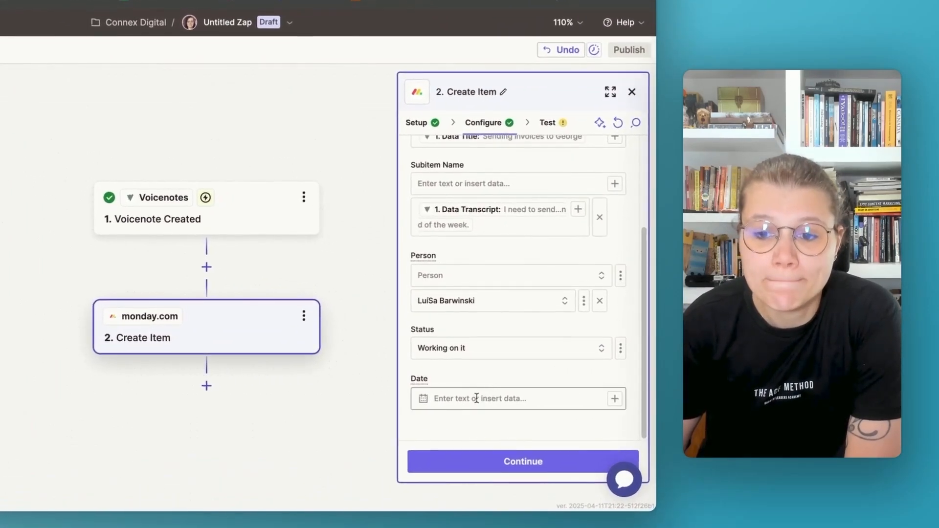
click(523, 462)
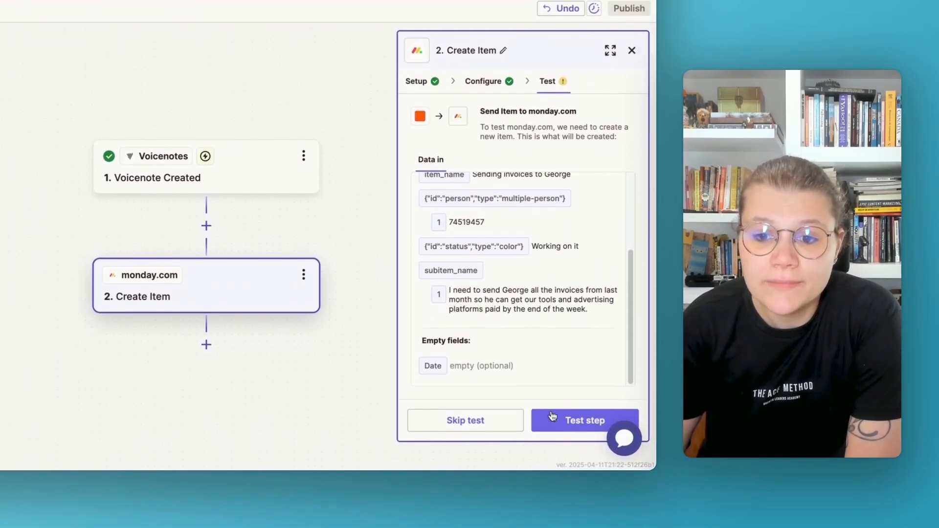
click(597, 417)
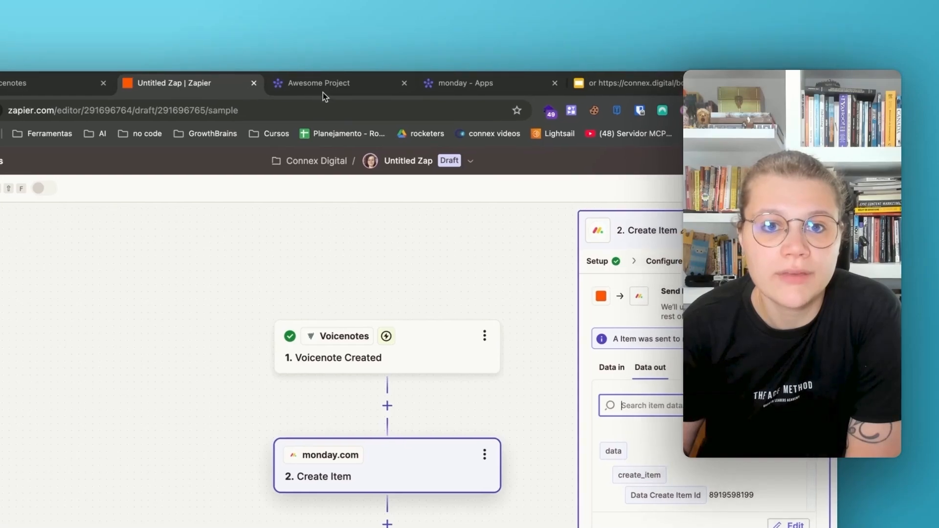
Switch to the Awesome Project board in monday.com, examine the newly created item's details and Activity Log, and close the item
click(225, 26)
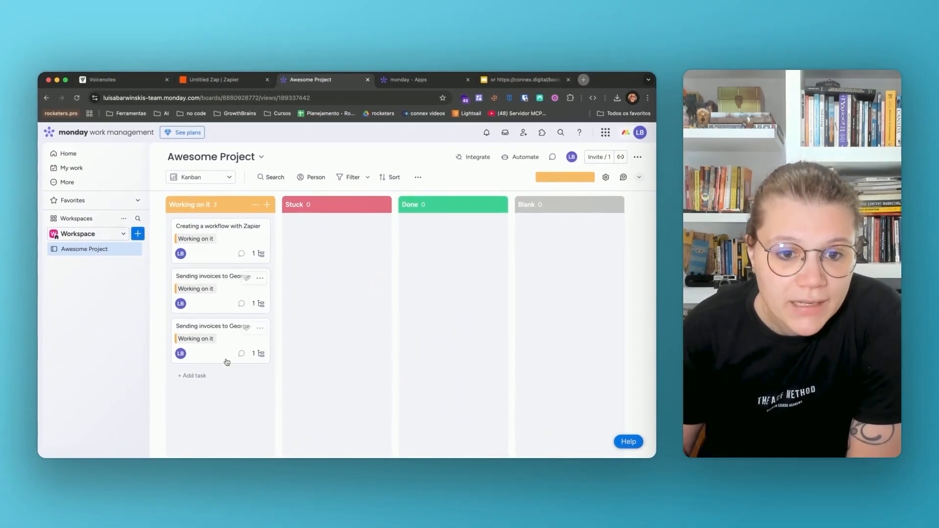
click(224, 358)
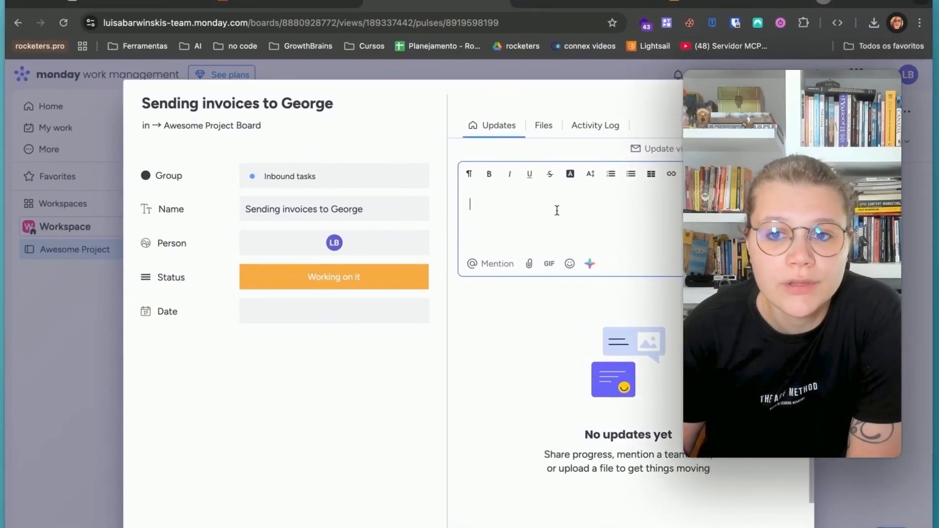
click(178, 195)
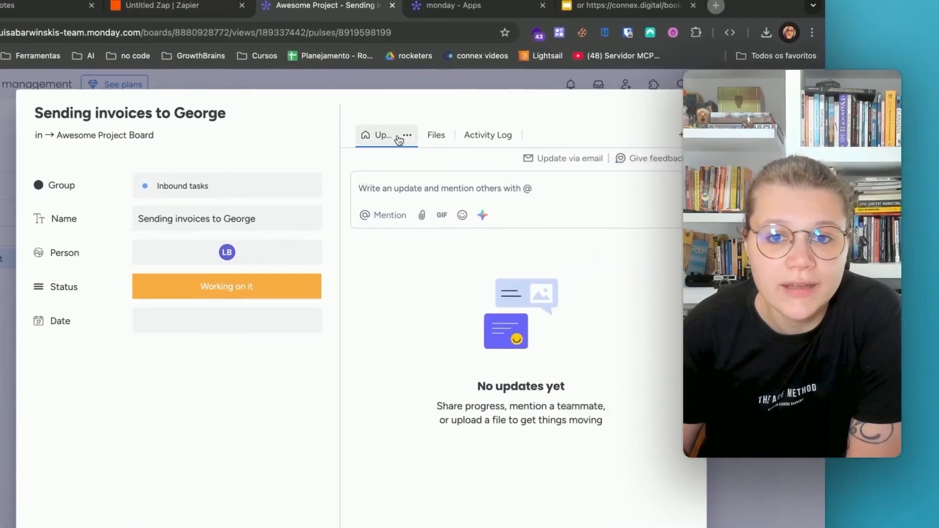
click(392, 168)
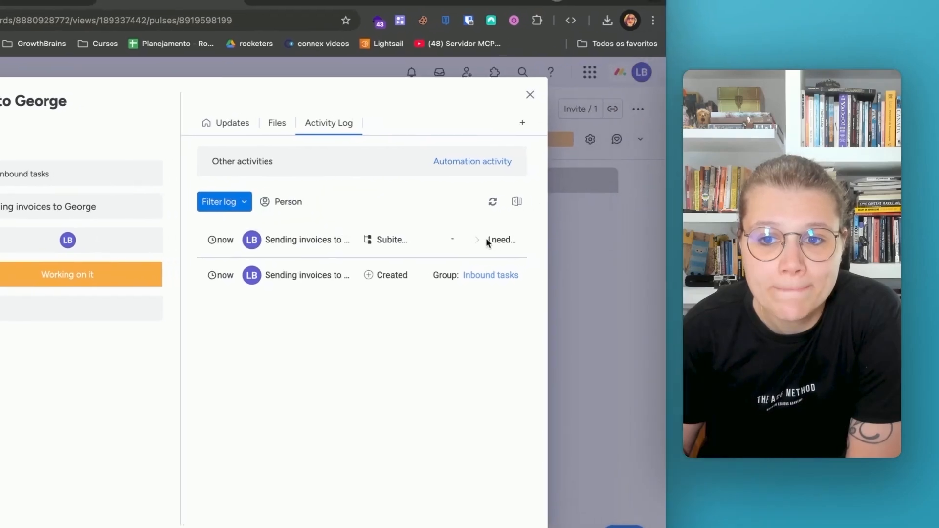
triple_click(605, 229)
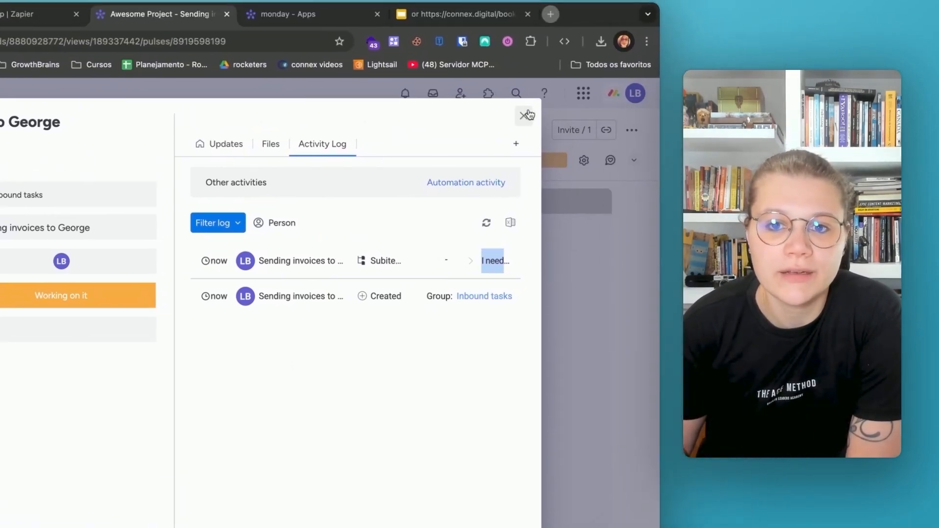
click(528, 114)
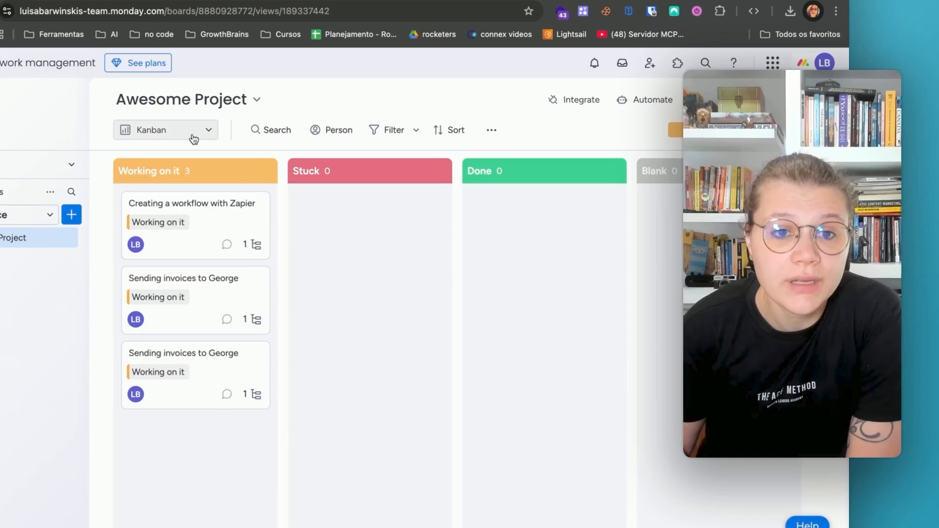
Change the Awesome Project board to the Main Table view to check the new item's subitem
click(193, 139)
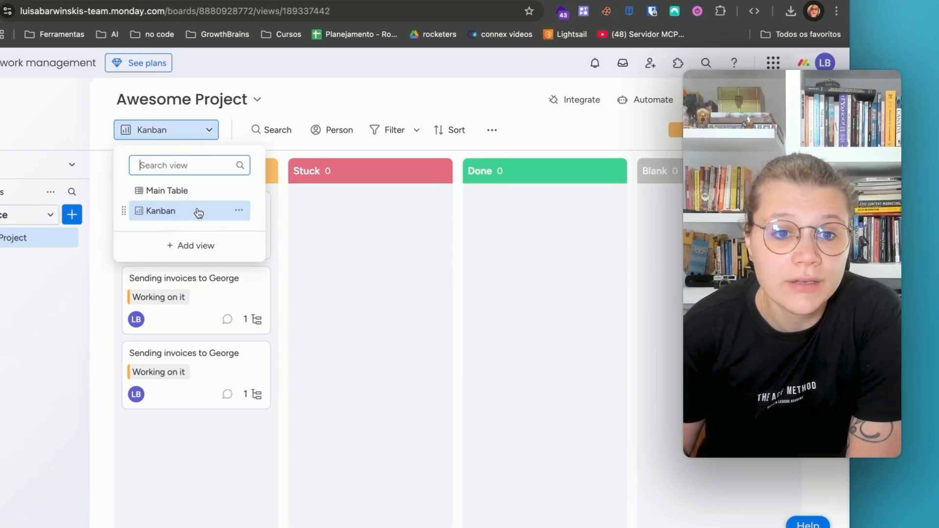
click(169, 191)
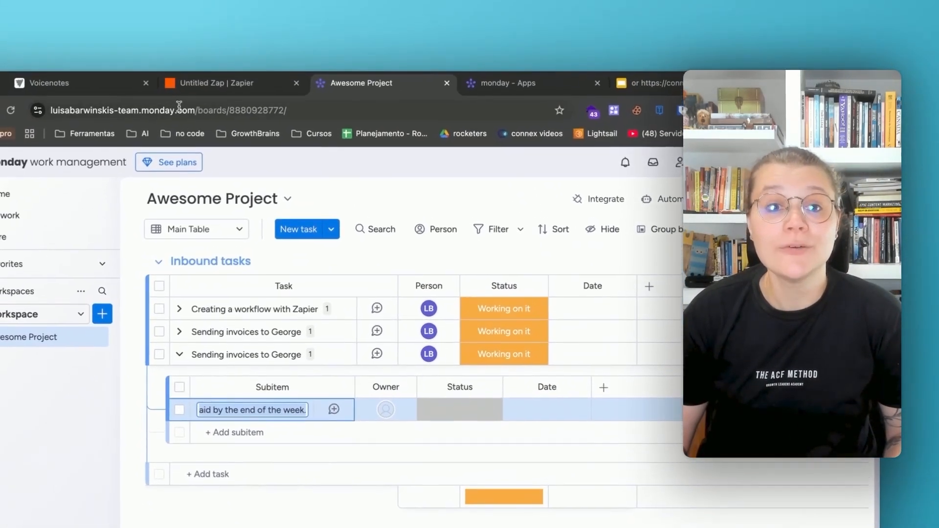
Return to Zapier and publish the Zap
click(215, 82)
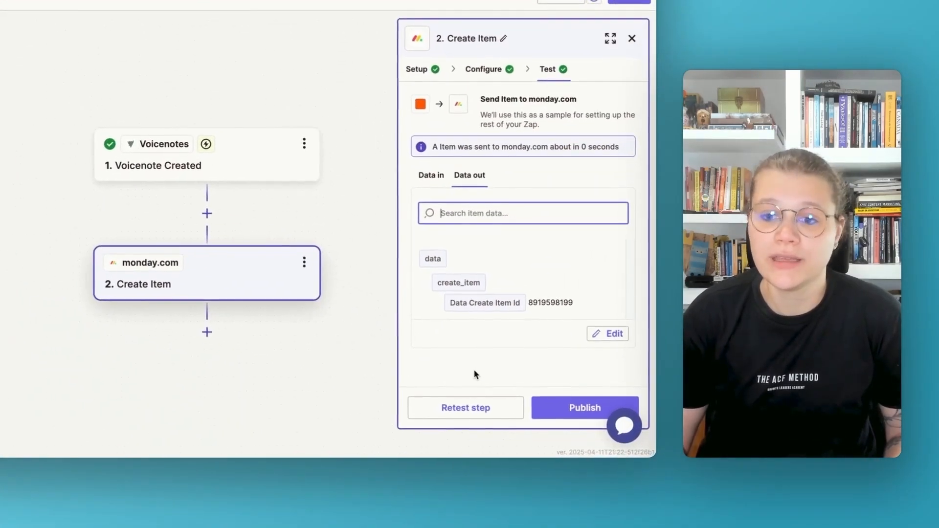
click(555, 410)
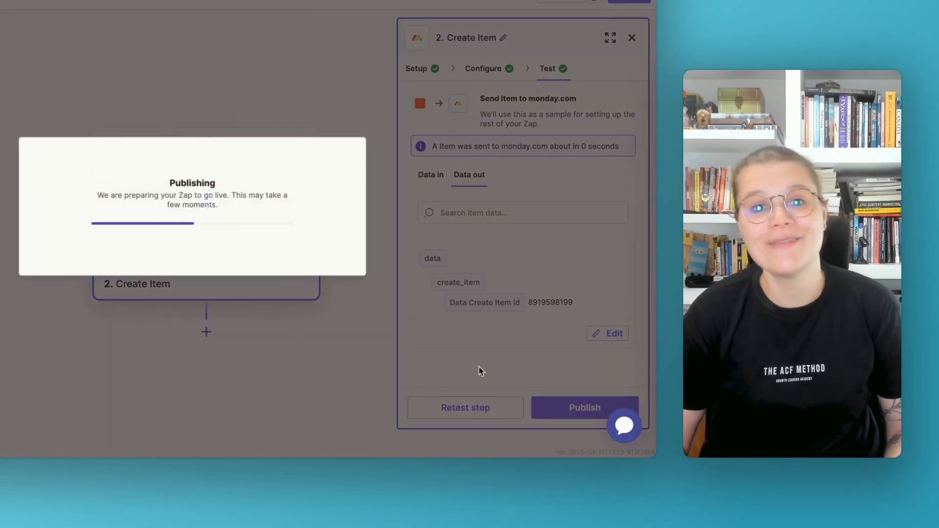